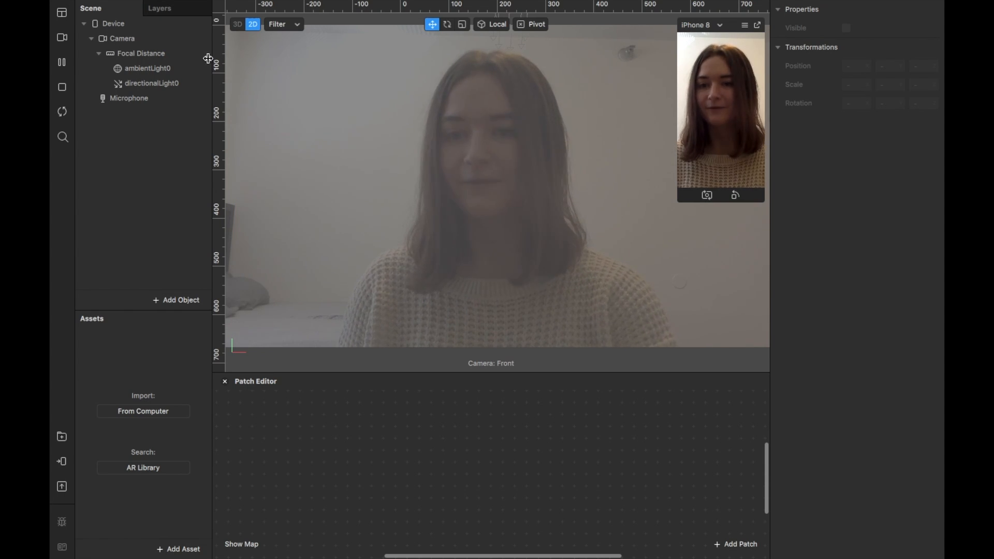
# Add a plane under Focal Distance and move it down to a Y position of about -0.18.
pyautogui.rightClick(173, 51)
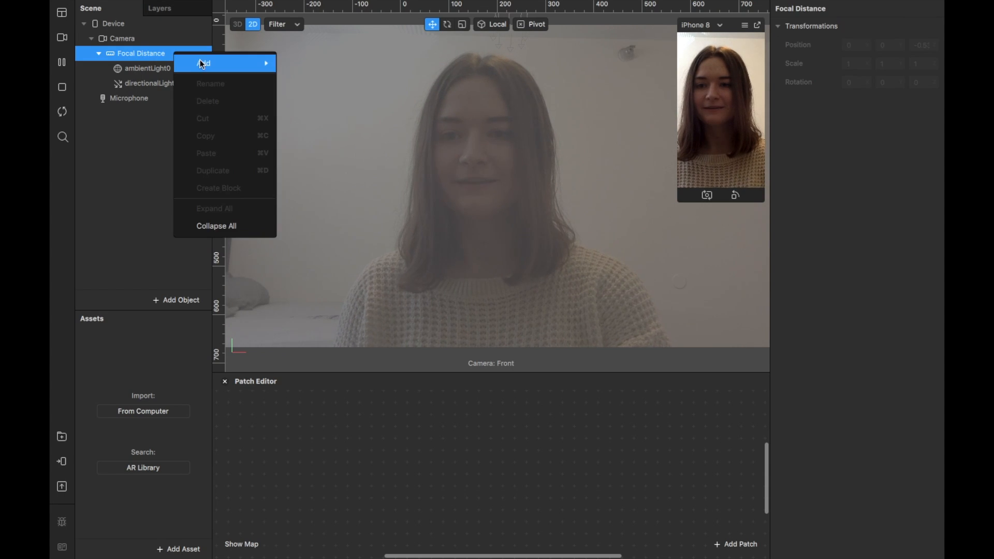
pyautogui.moveTo(200, 62)
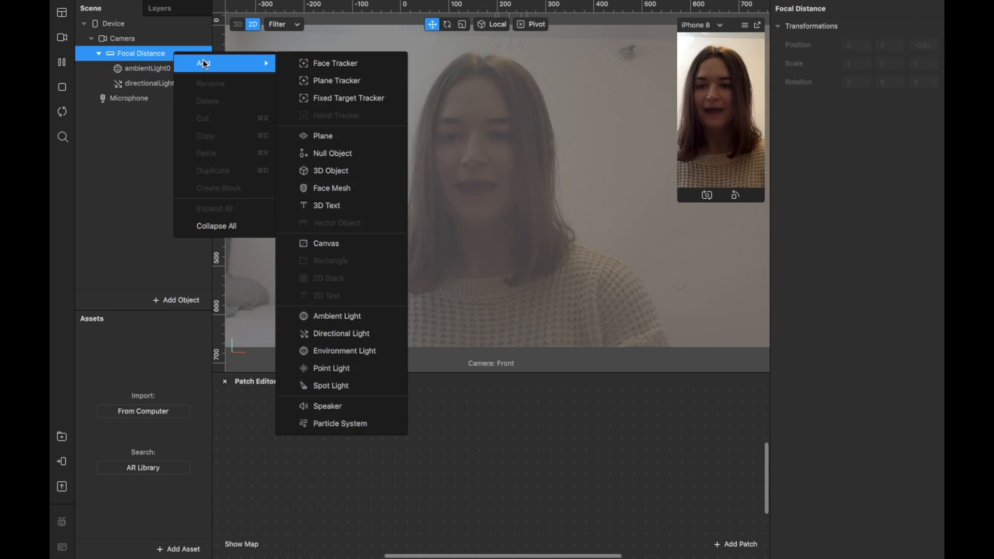
pyautogui.click(349, 136)
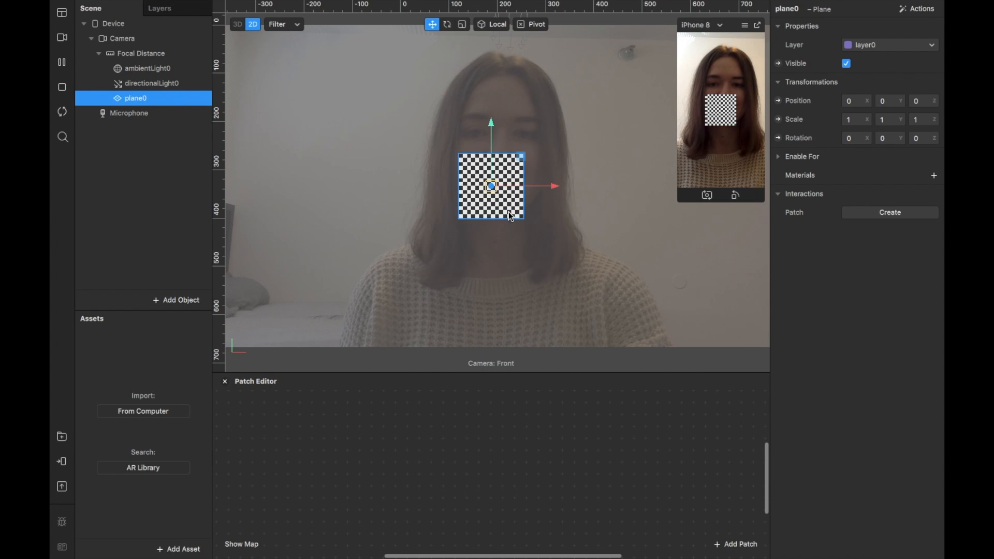
pyautogui.moveTo(493, 138); pyautogui.dragTo(485, 255)
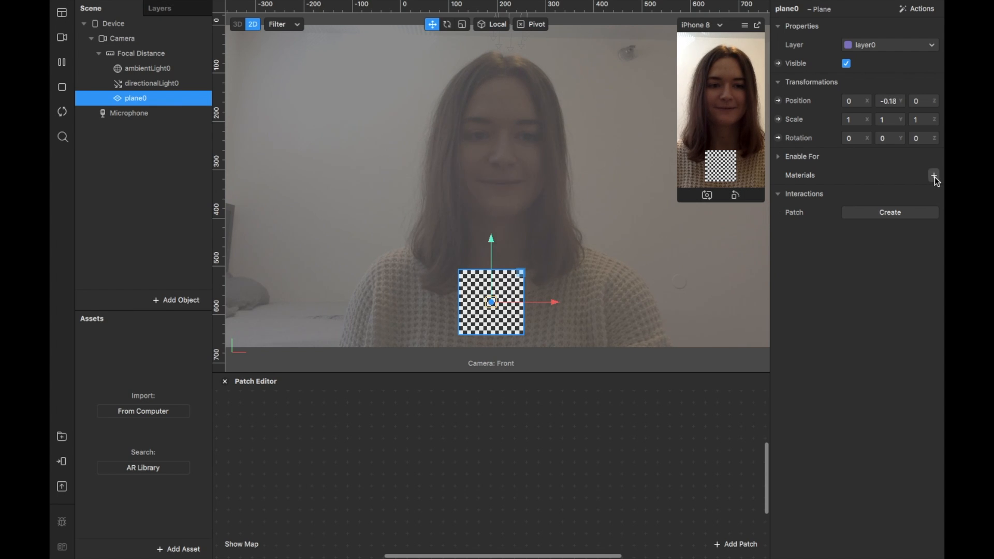
# Give the plane a new material named logo_mat and use JMU X-Labs Logo.png as its diffuse texture.
pyautogui.click(934, 177)
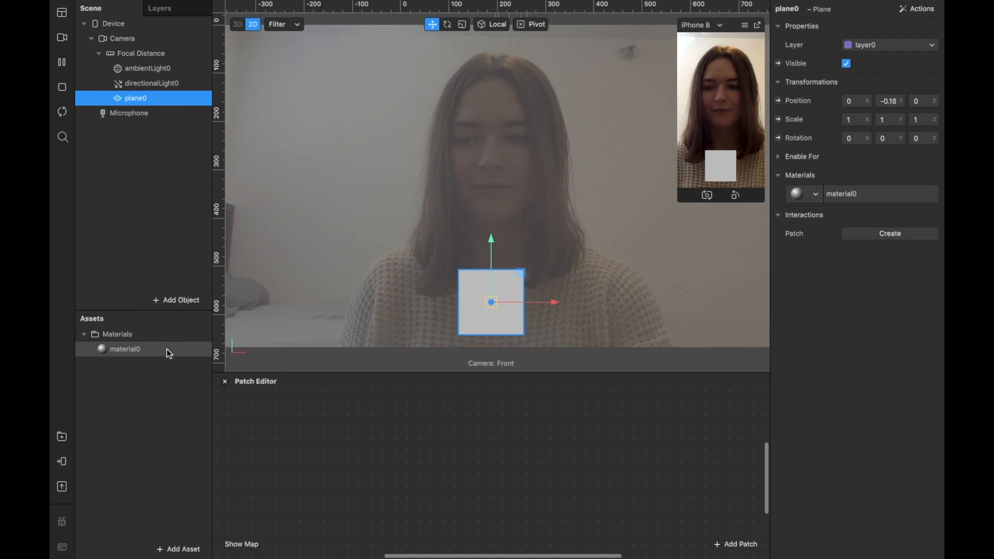
pyautogui.click(148, 353)
pyautogui.rightClick(148, 353)
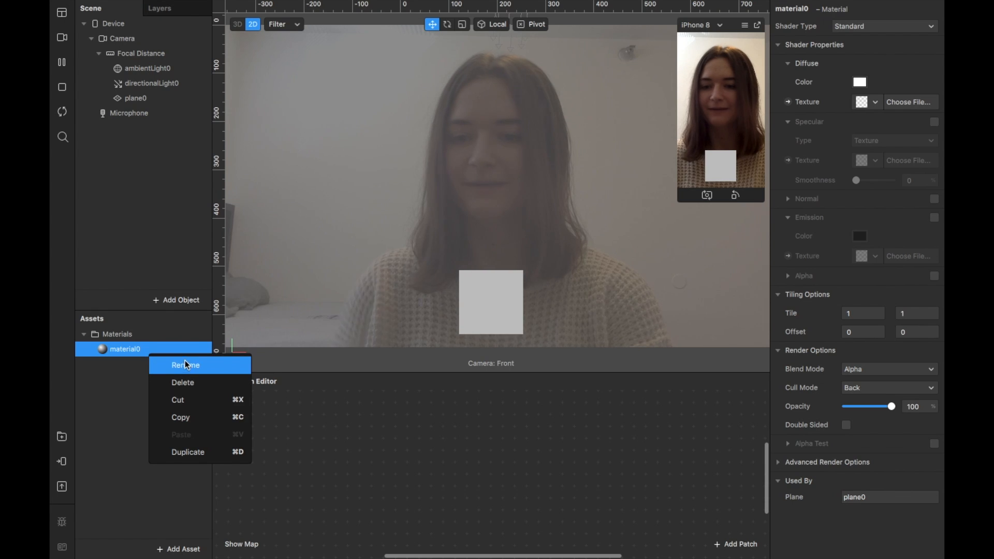
pyautogui.click(195, 370)
pyautogui.write('logo')
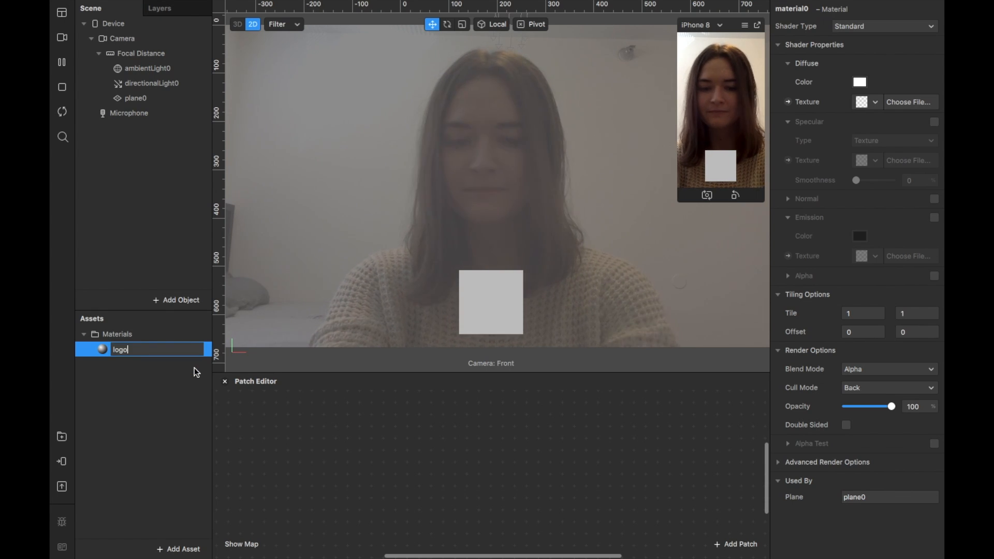
pyautogui.write('_mat')
pyautogui.press('Return')
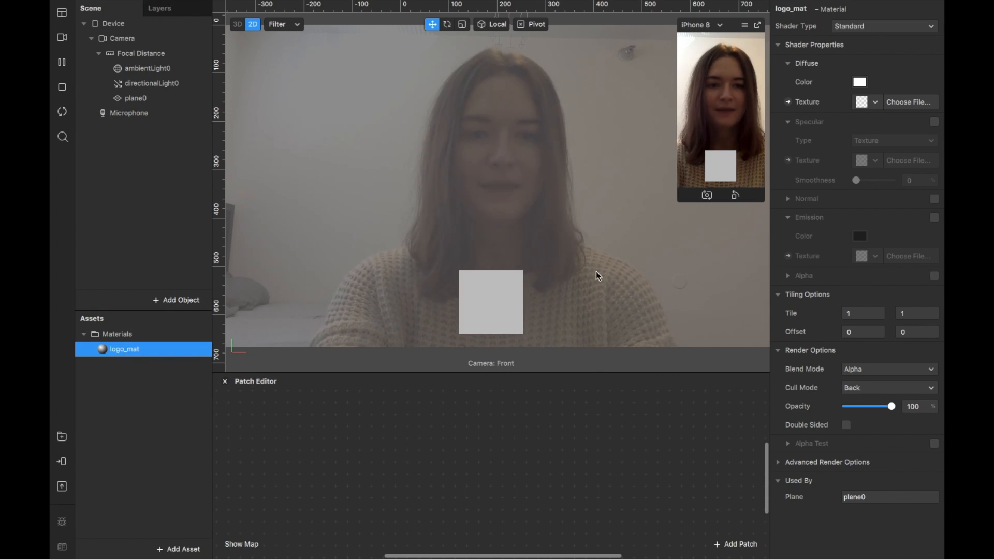
pyautogui.click(898, 104)
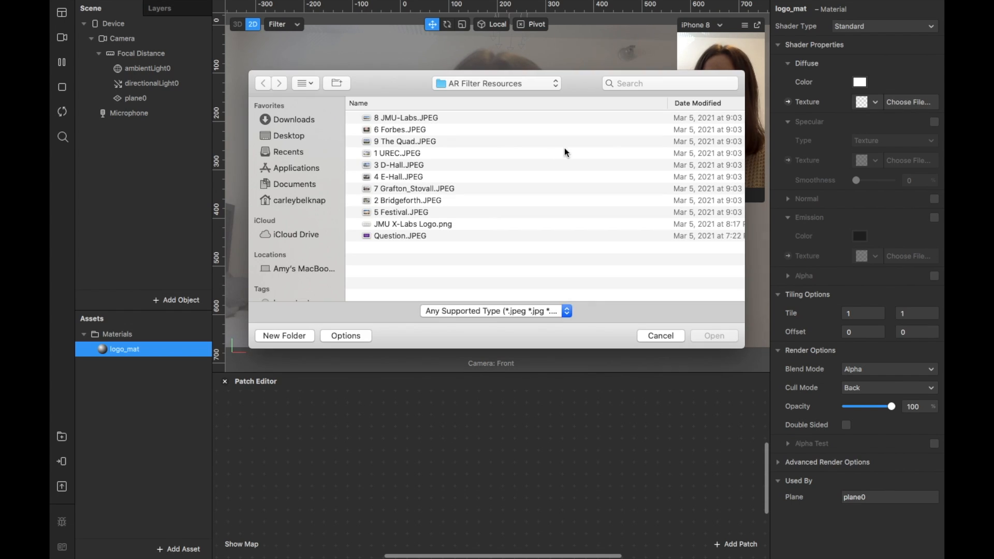
pyautogui.doubleClick(456, 224)
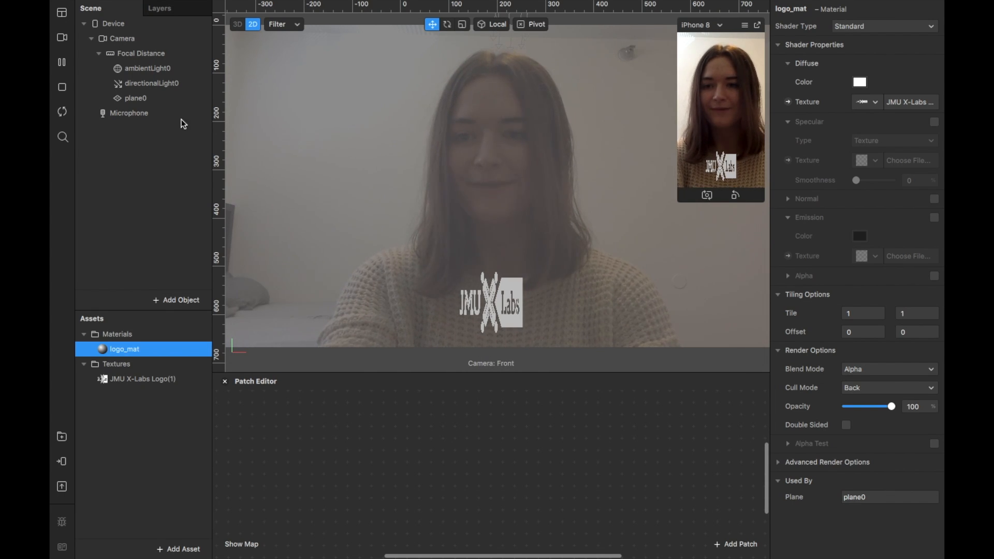
# Rename the plane holding the logo material as logo.
pyautogui.click(173, 98)
pyautogui.rightClick(174, 100)
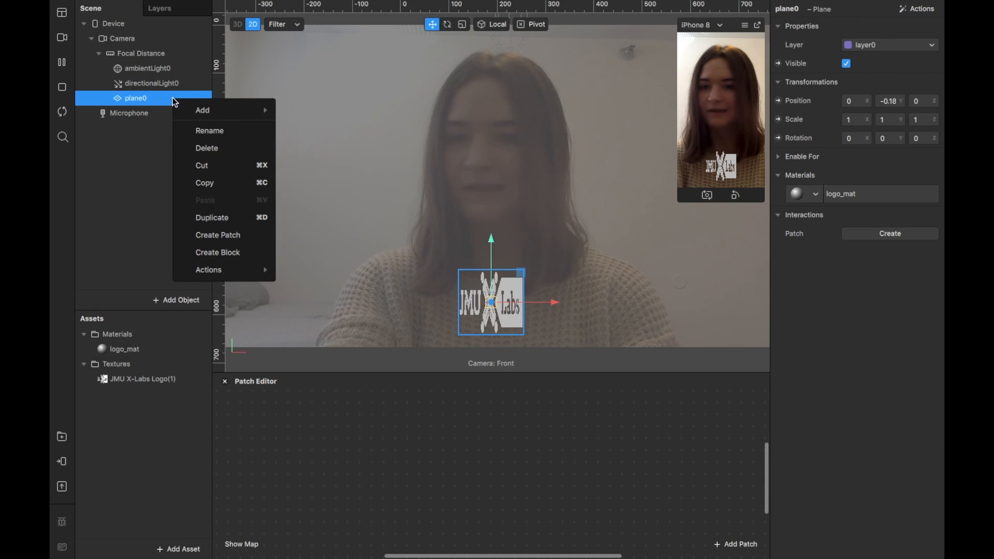
pyautogui.click(207, 132)
pyautogui.write('logo')
pyautogui.press('Return')
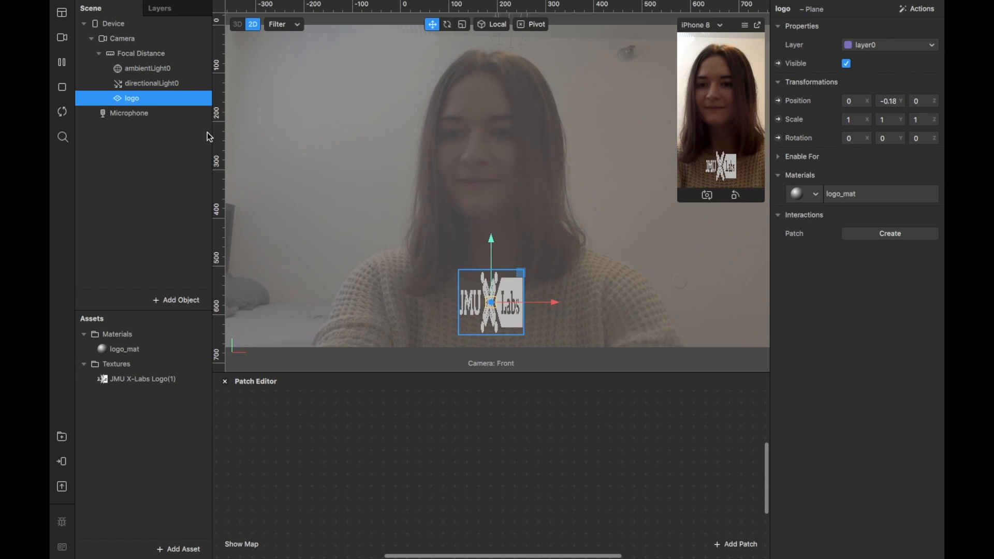
# Scale the logo plane to about 2.17 in X and 0.63 in Y, and shift it slightly lower in the frame.
pyautogui.click(462, 25)
pyautogui.moveTo(540, 305); pyautogui.dragTo(652, 299)
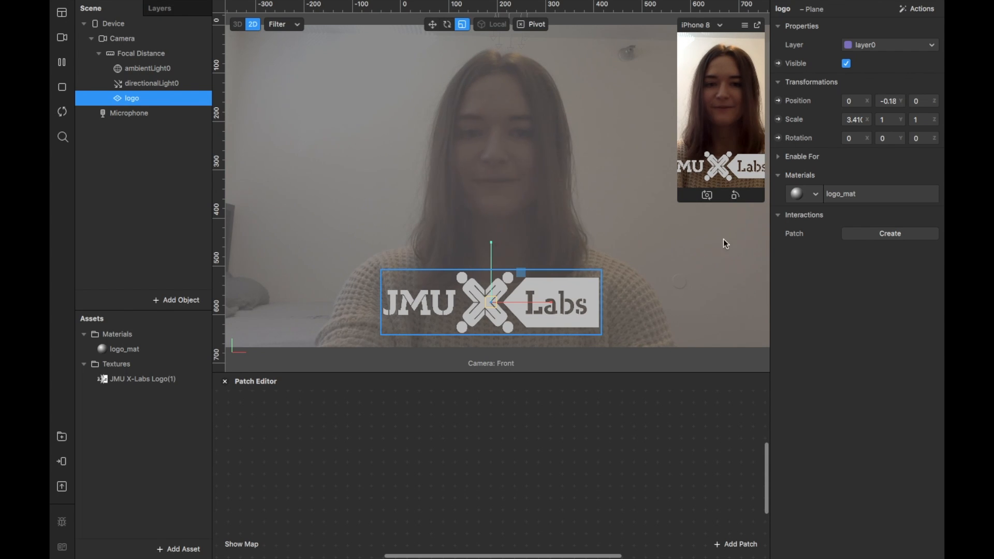
pyautogui.moveTo(521, 272); pyautogui.dragTo(511, 286)
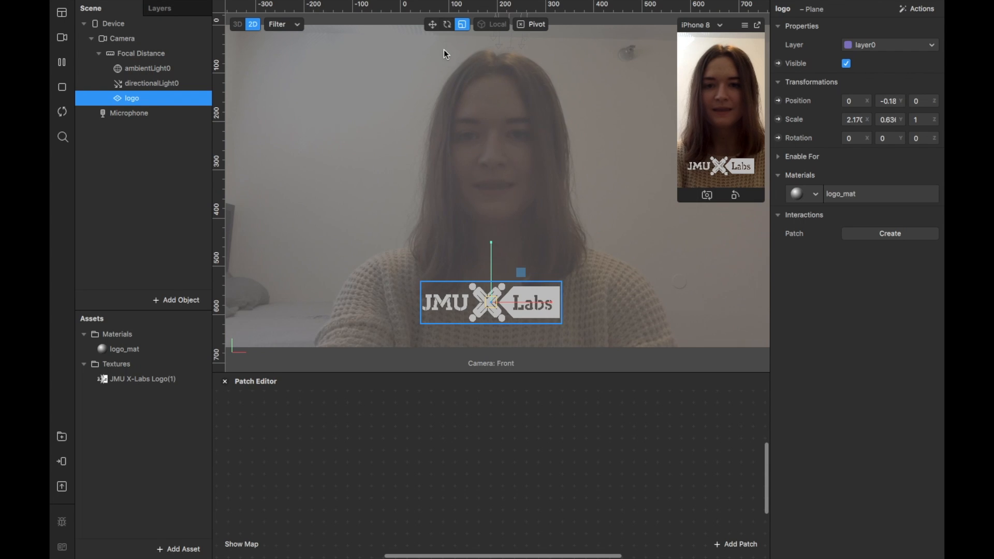
pyautogui.click(432, 24)
pyautogui.moveTo(493, 252); pyautogui.dragTo(490, 259)
pyautogui.click(680, 278)
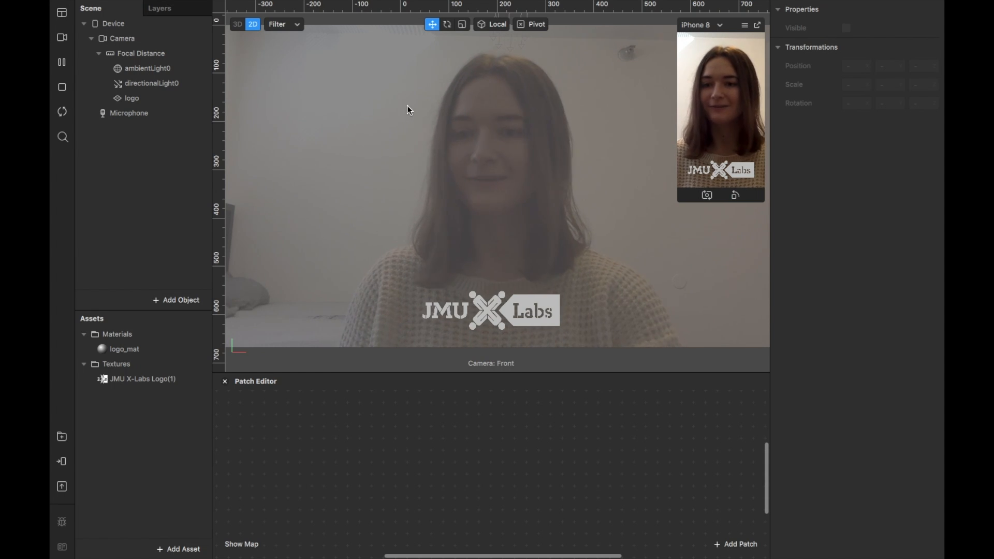
# Add a face tracker under Focal Distance.
pyautogui.rightClick(180, 53)
pyautogui.moveTo(223, 67)
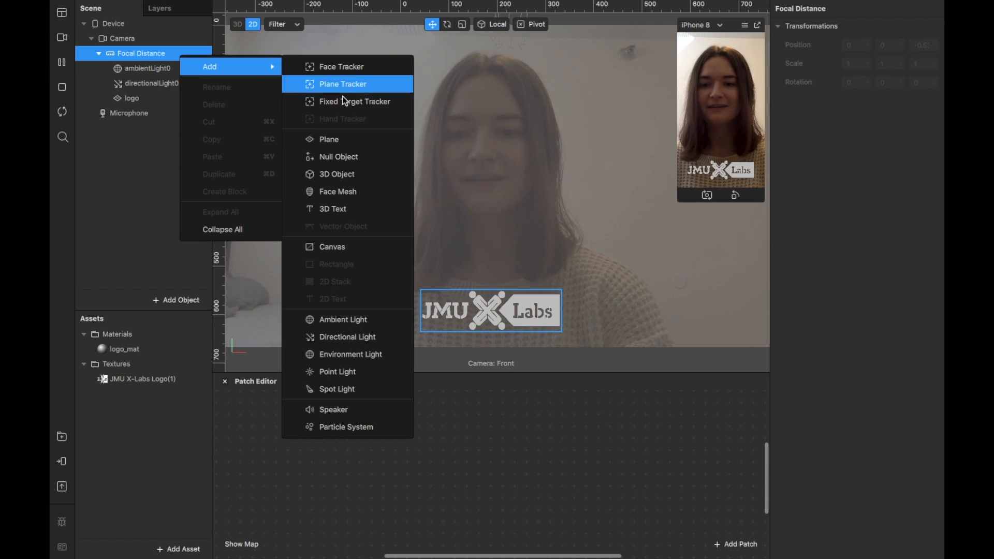
pyautogui.click(352, 67)
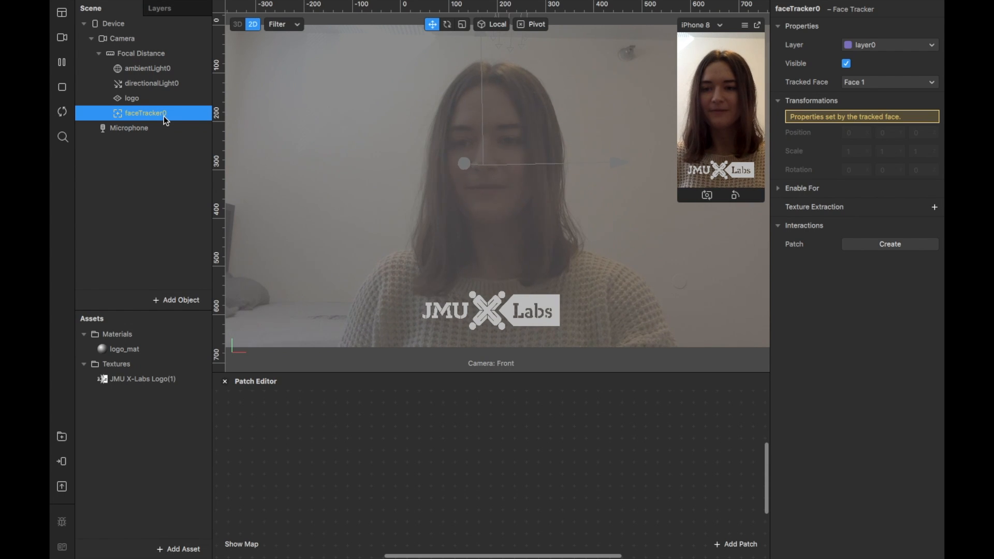
# Add a plane under the face tracker and raise it above the head to a Y position of about 0.172.
pyautogui.rightClick(153, 117)
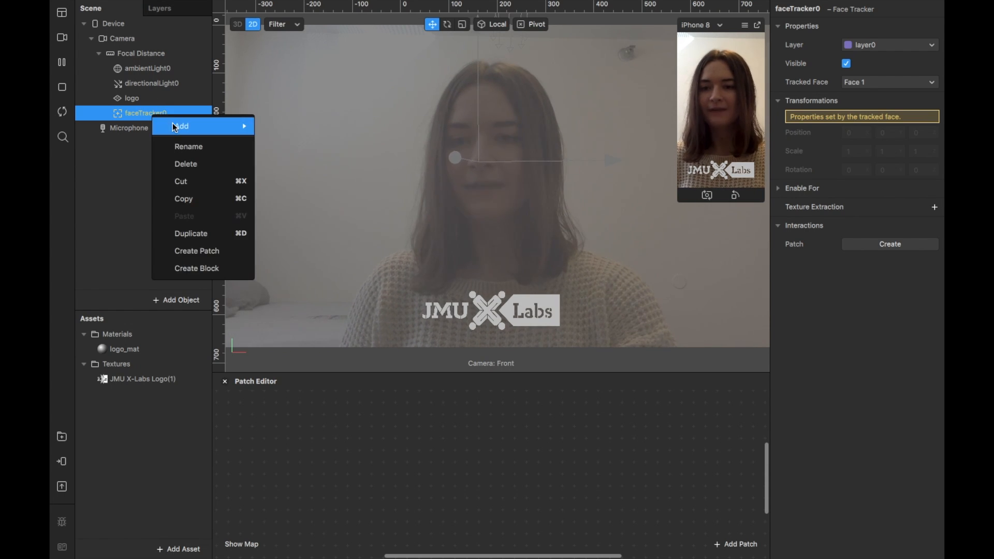
pyautogui.moveTo(179, 126)
pyautogui.click(327, 197)
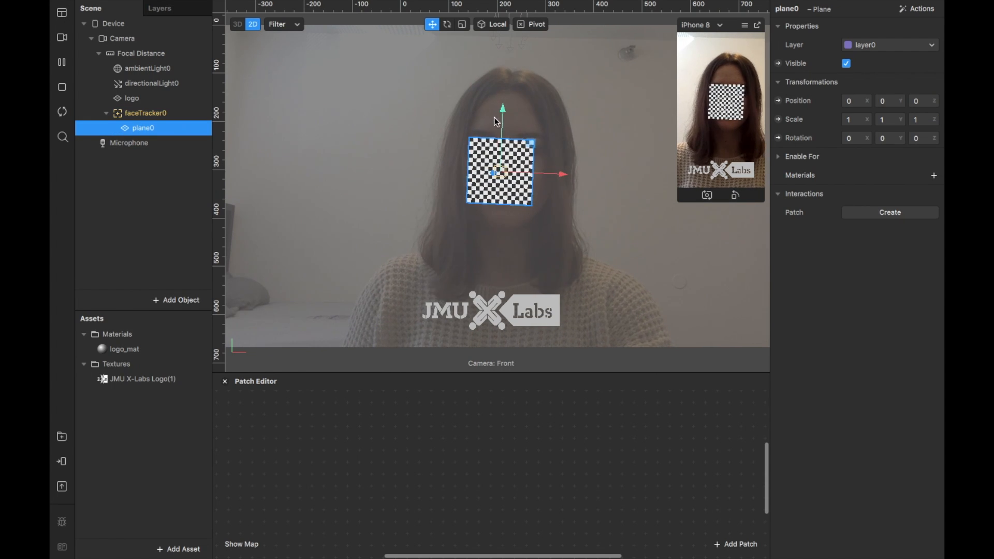
pyautogui.moveTo(495, 110); pyautogui.dragTo(506, 12)
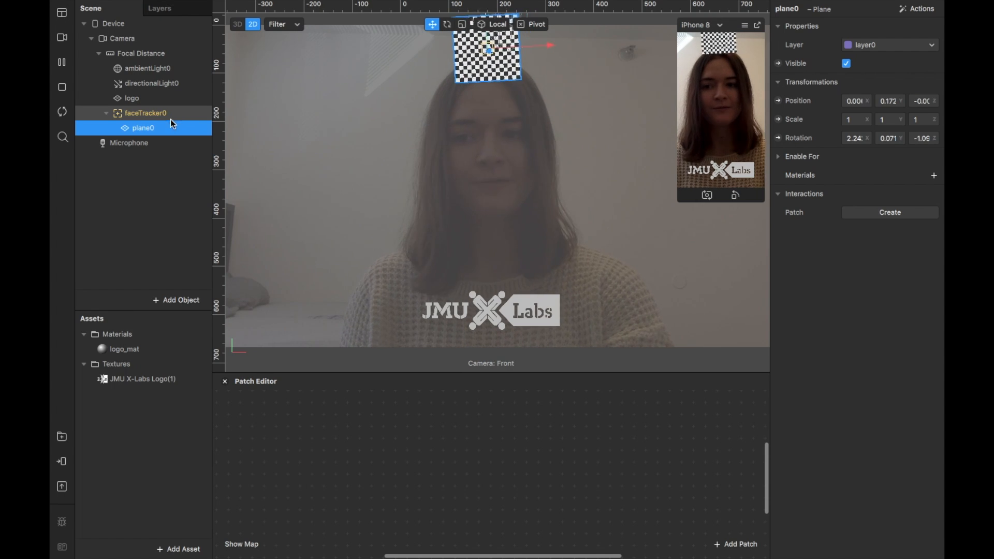
# Duplicate the face-tracked plane and rename the original as question.
pyautogui.hotkey('ctrl', 'd')
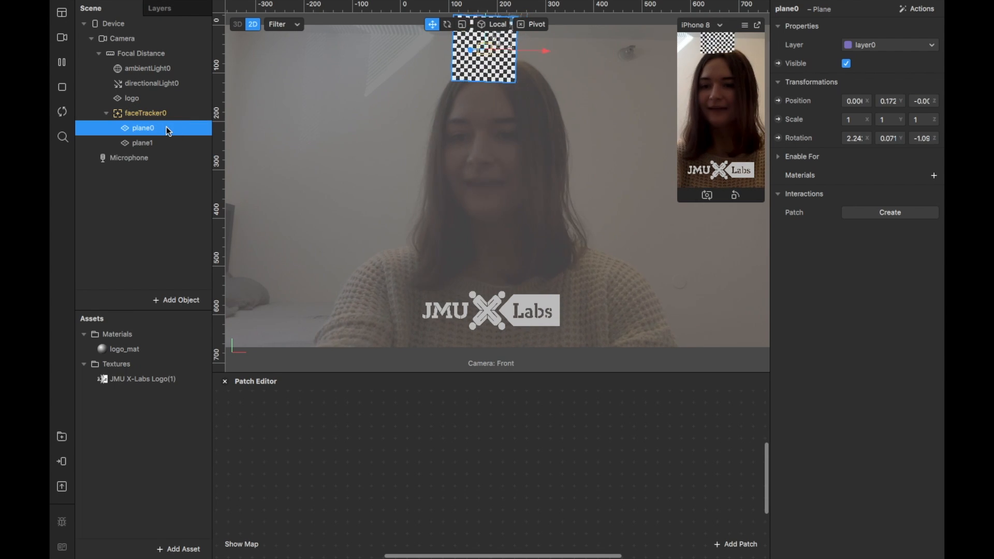
pyautogui.rightClick(158, 132)
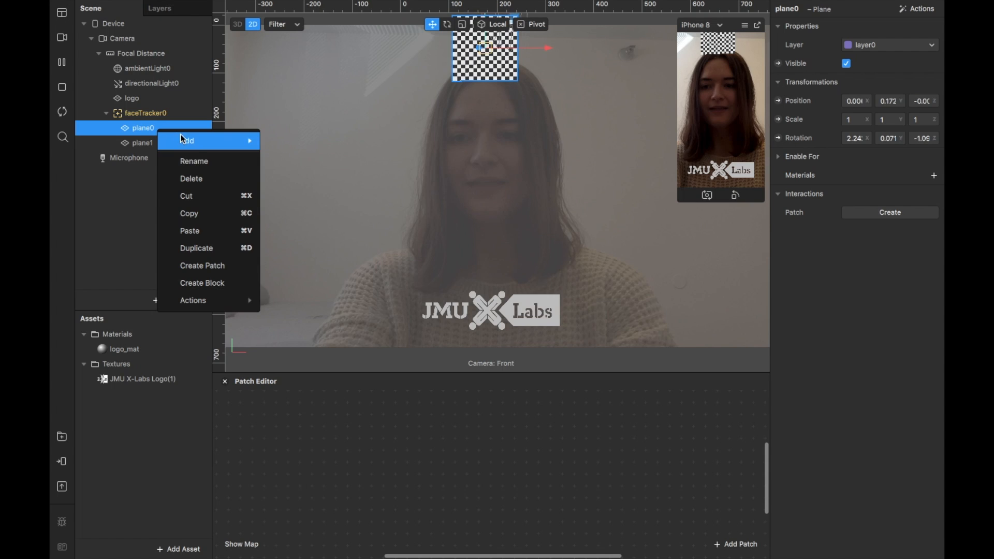
pyautogui.click(201, 161)
pyautogui.write('question')
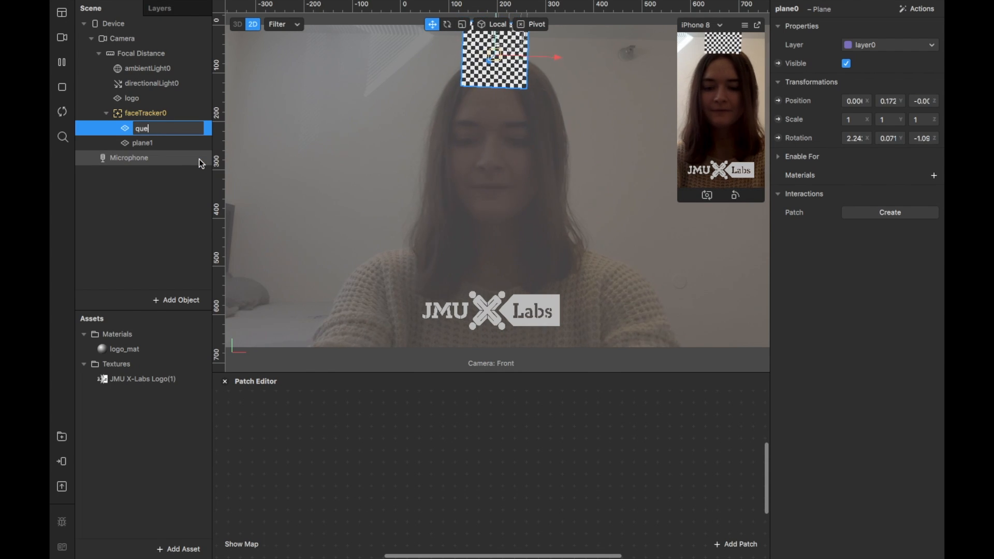
pyautogui.press('Return')
# Rename the duplicated plane under the face tracker as answer.
pyautogui.click(171, 144)
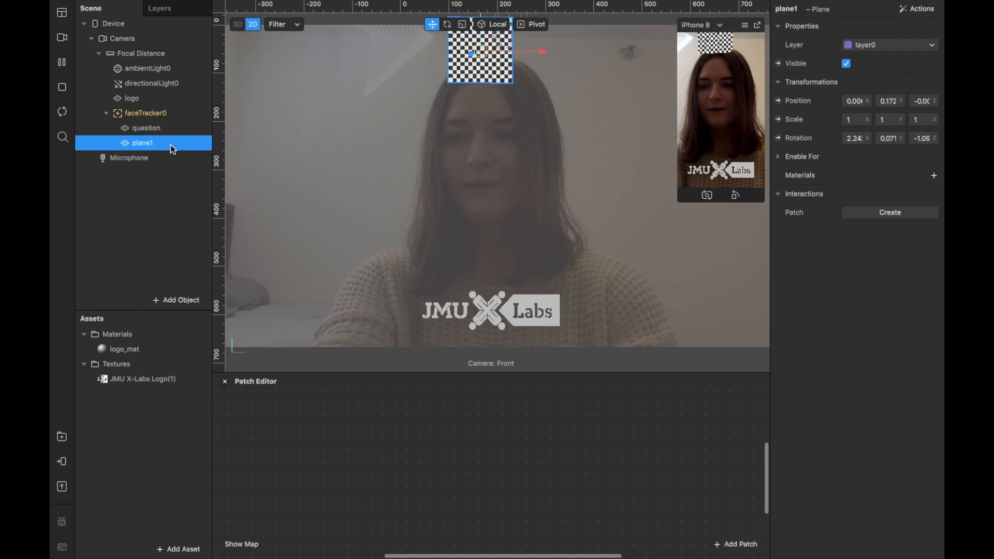
pyautogui.rightClick(170, 145)
pyautogui.click(197, 180)
pyautogui.write('answ')
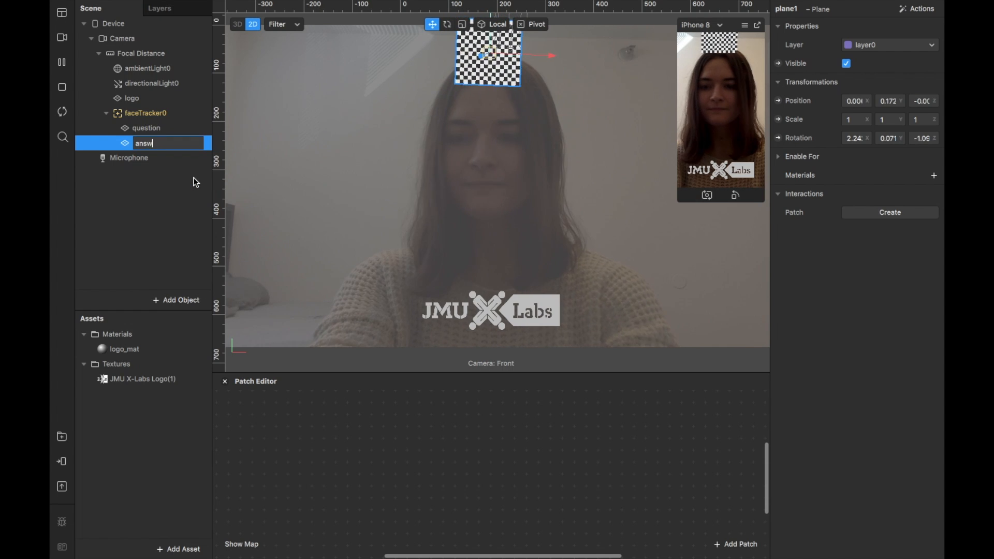
pyautogui.write('er')
pyautogui.press('Return')
pyautogui.click(187, 129)
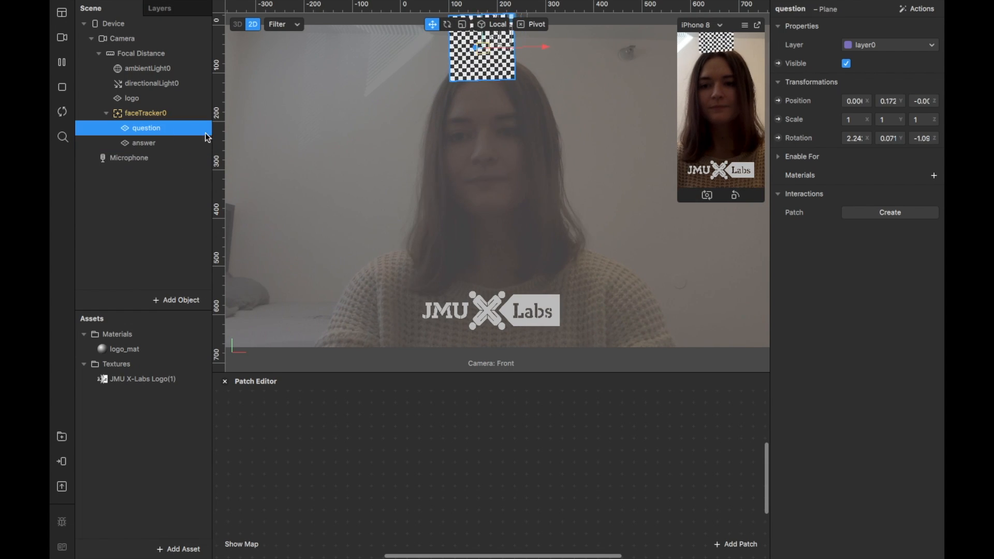
pyautogui.click(724, 284)
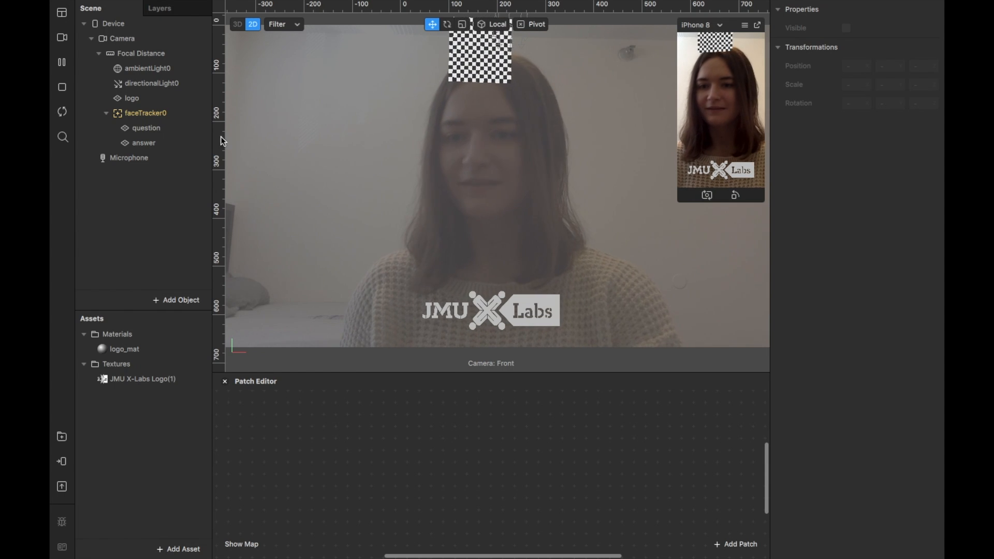
# Create a new material for the question plane and name it q_mat.
pyautogui.click(156, 128)
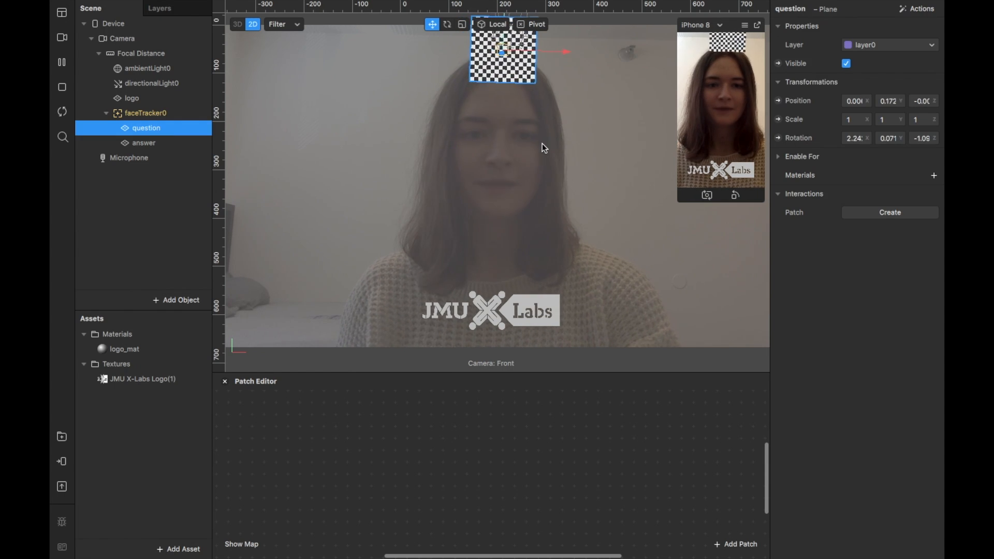
pyautogui.click(934, 176)
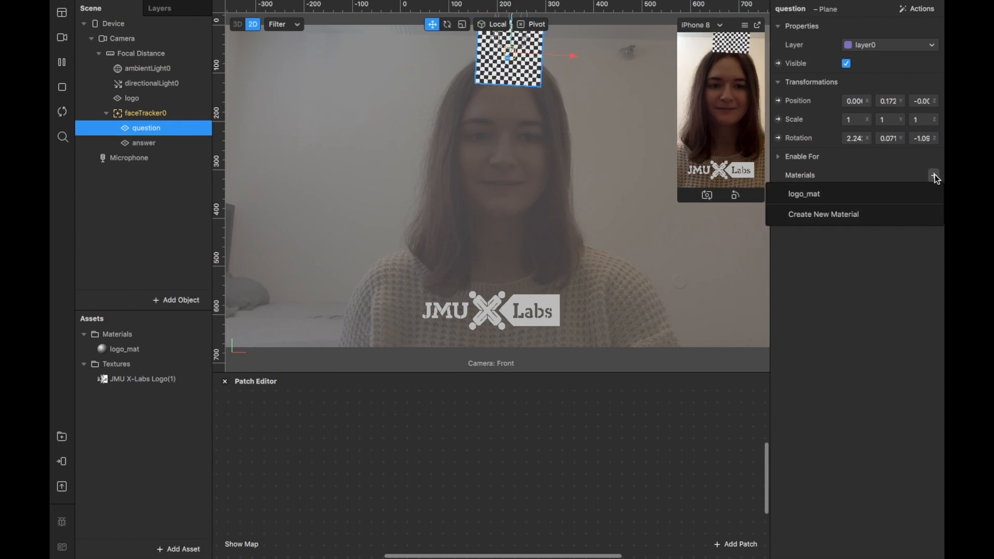
pyautogui.click(862, 213)
pyautogui.click(130, 364)
pyautogui.click(139, 365)
pyautogui.write('q_mat')
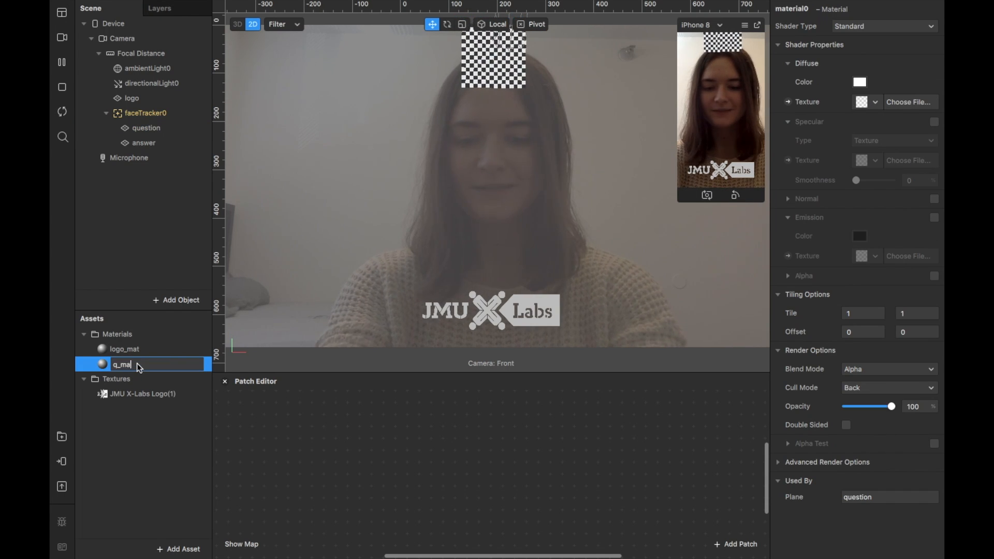
pyautogui.press('Return')
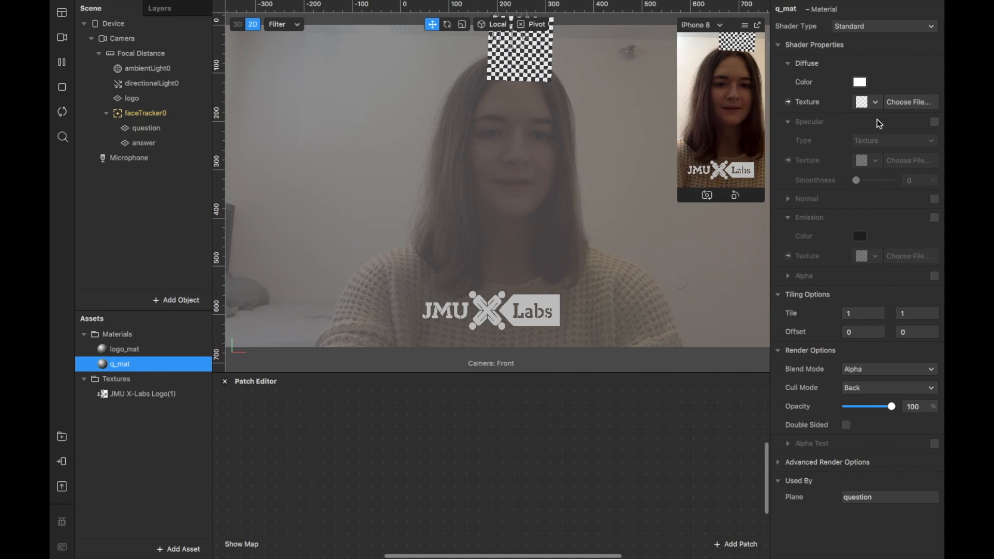
# Set the diffuse texture of q_mat to the image Question.JPEG.
pyautogui.click(895, 107)
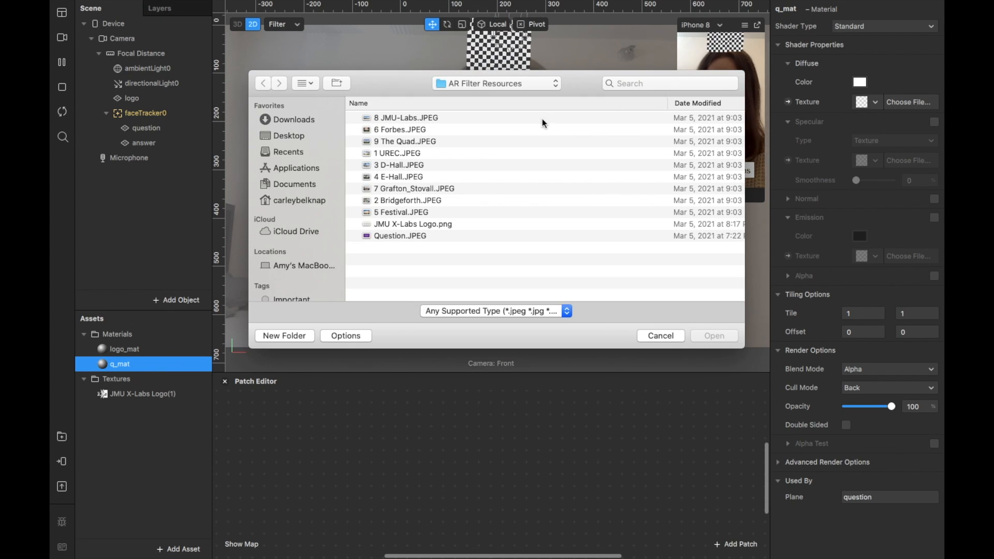
pyautogui.click(403, 235)
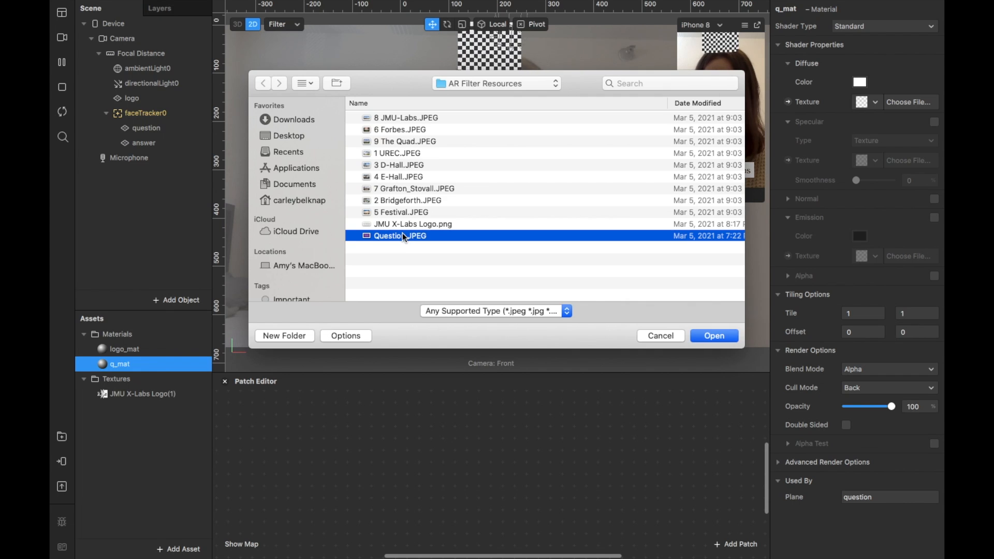
pyautogui.click(709, 337)
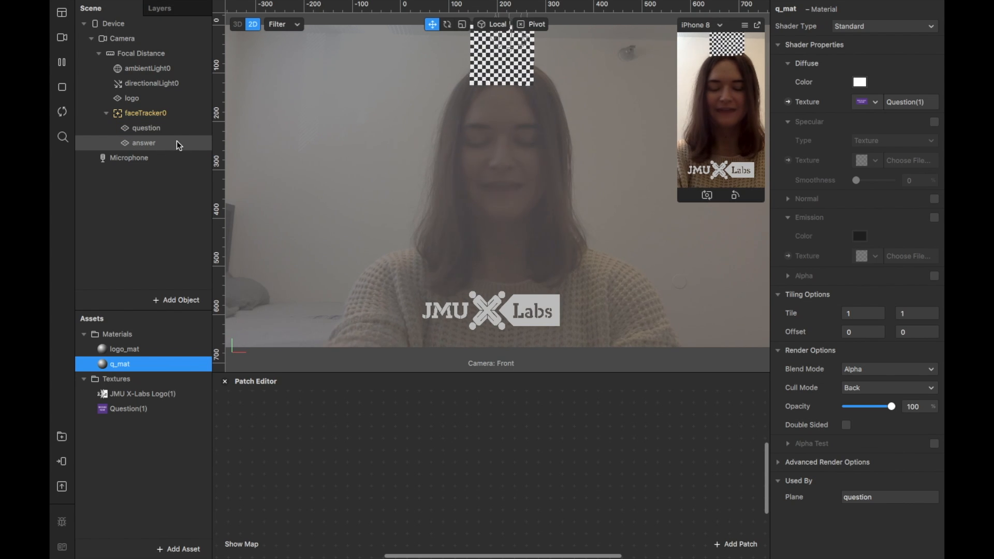
# Move the question plane in the scene hierarchy so it is nested under the answer plane.
pyautogui.click(146, 135)
pyautogui.moveTo(146, 134); pyautogui.dragTo(145, 150)
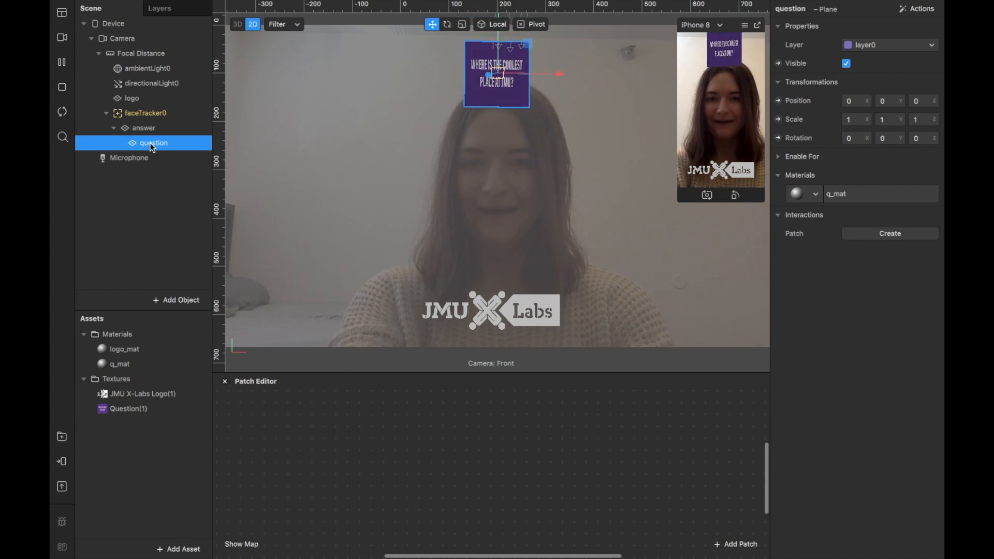
# Move the question plane out of the answer plane so it sits directly under faceTracker0.
pyautogui.click(297, 116)
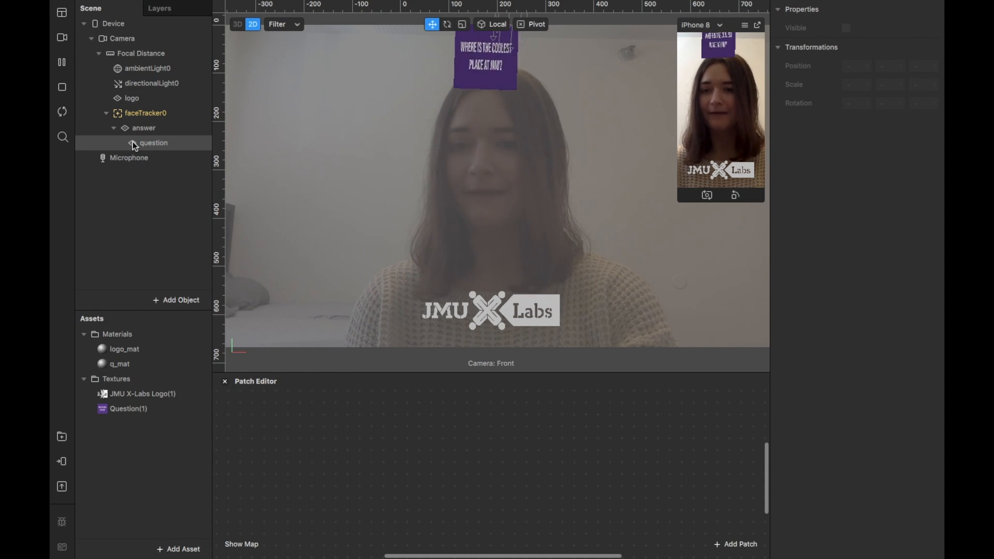
pyautogui.moveTo(133, 143); pyautogui.dragTo(133, 116)
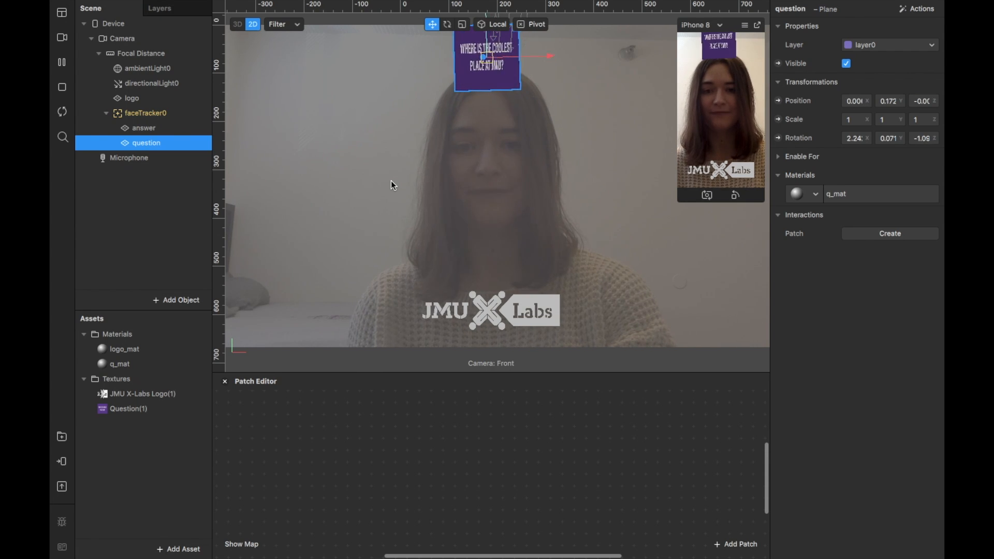
pyautogui.click(647, 243)
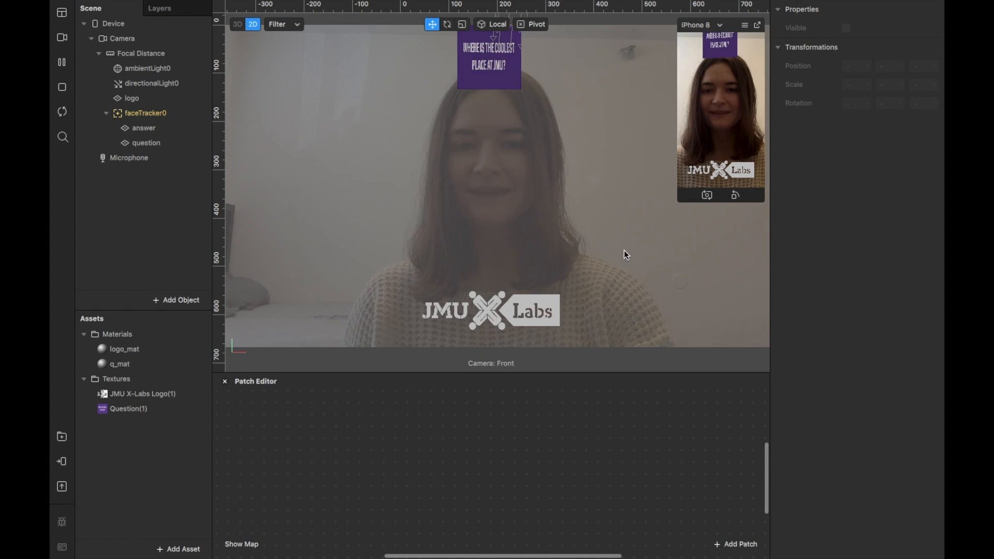
# Add an animation sequence to the assets and name it answer.
pyautogui.click(171, 548)
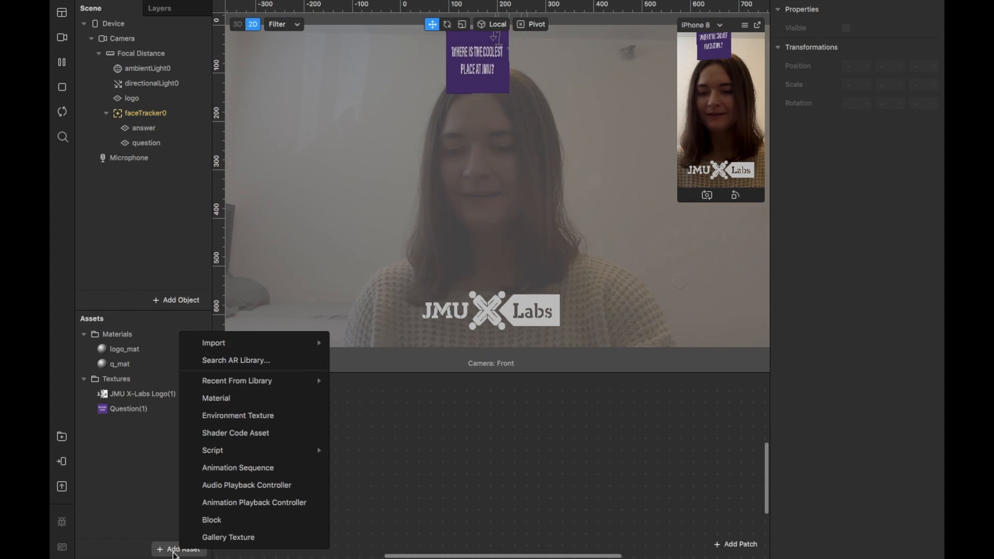
pyautogui.click(251, 469)
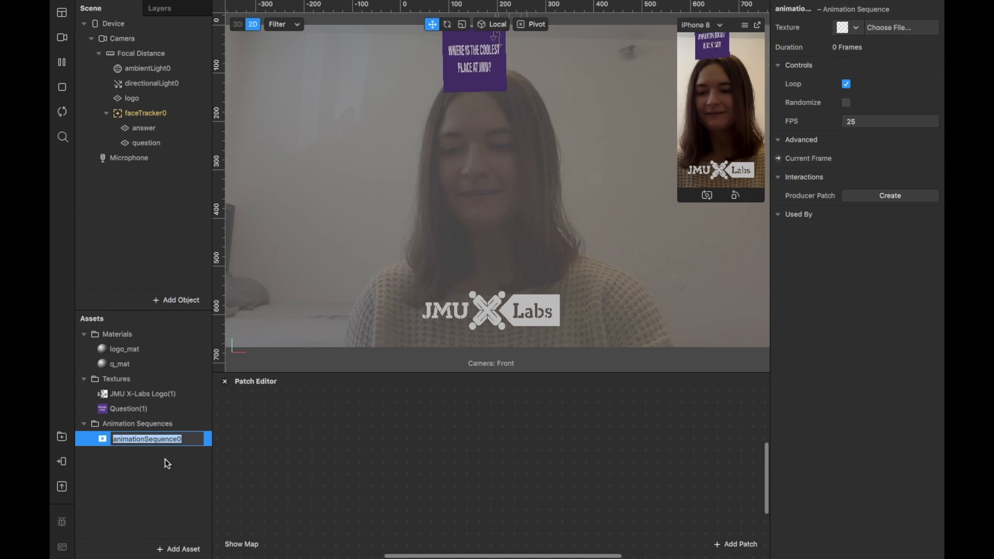
pyautogui.click(133, 468)
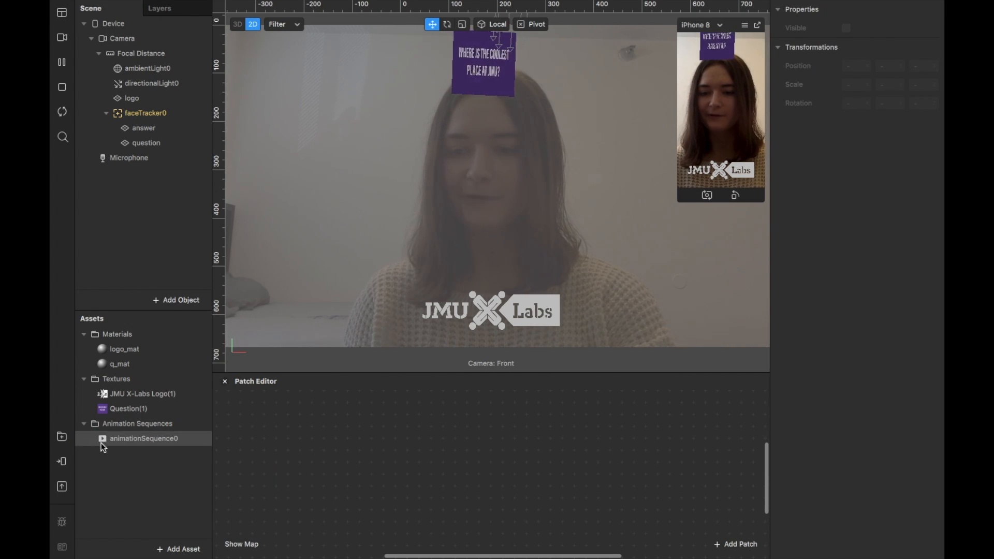
pyautogui.click(136, 439)
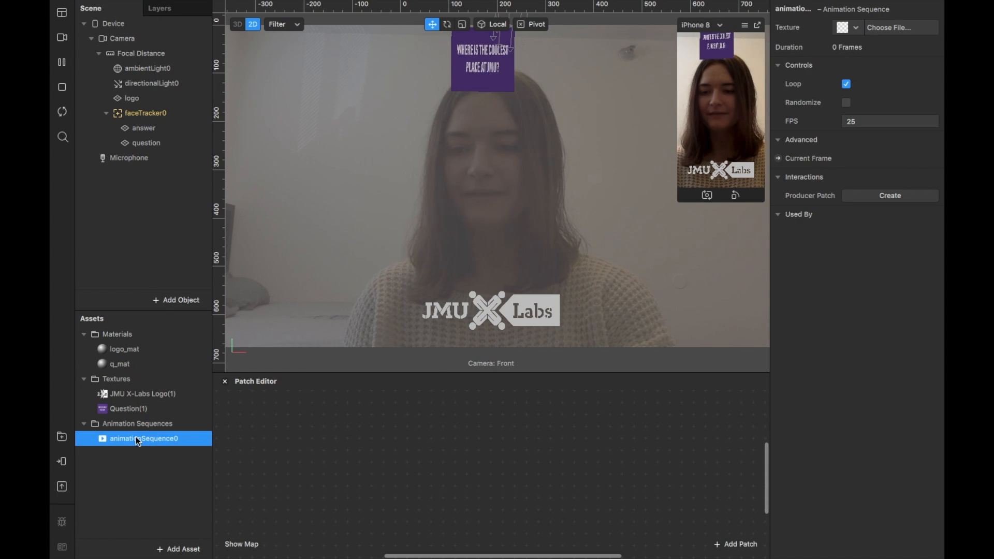
pyautogui.rightClick(138, 441)
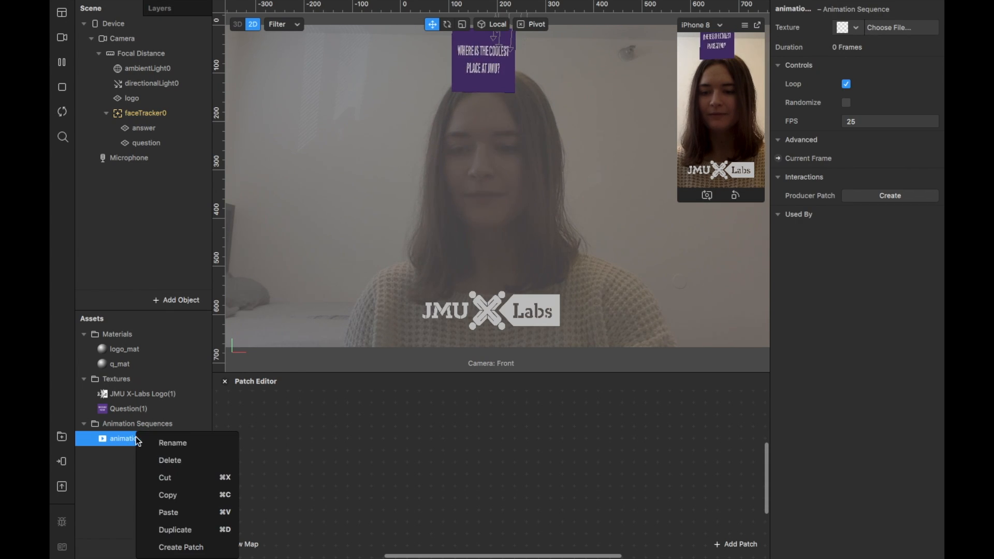
pyautogui.click(177, 457)
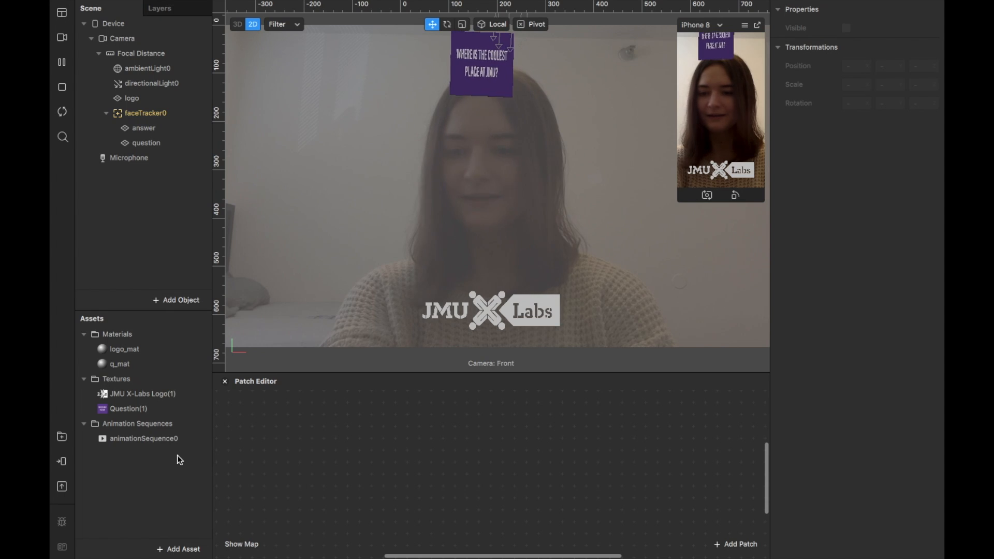
pyautogui.click(171, 441)
pyautogui.rightClick(171, 441)
pyautogui.click(189, 446)
pyautogui.write('answer')
pyautogui.press('Return')
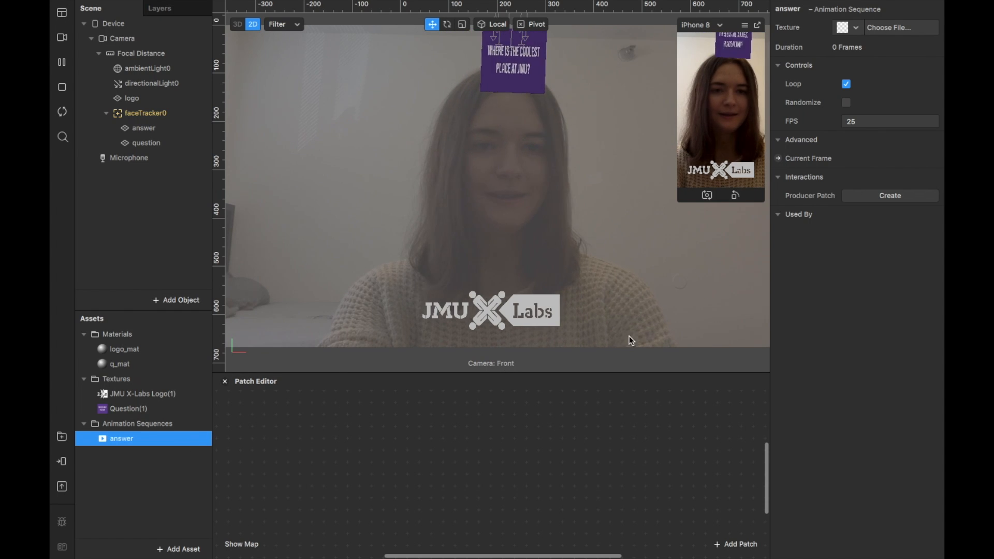
# Set the answer sequence's texture to the nine numbered JPEG images in AR Filter Resources, from 1 UREC to 9 The Quad.
pyautogui.click(888, 27)
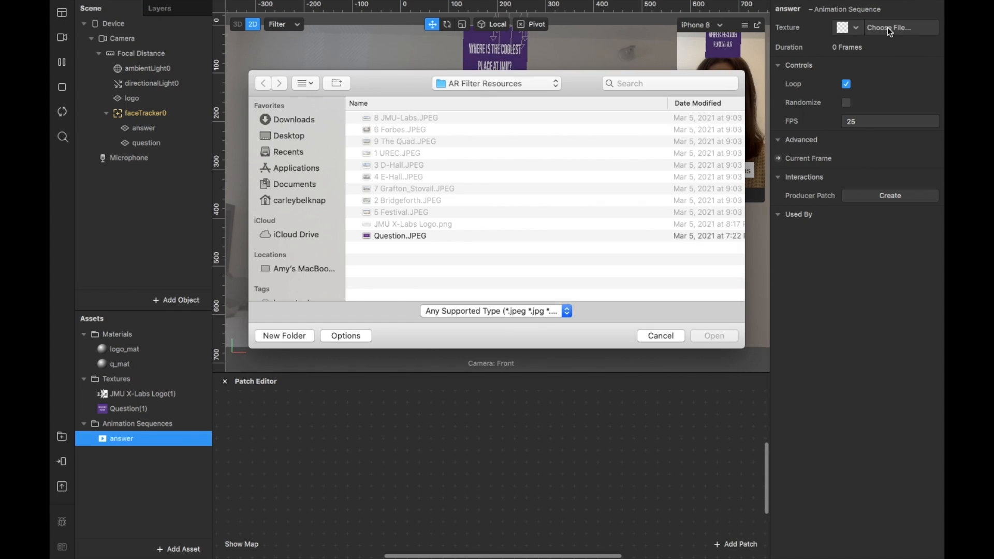
pyautogui.click(497, 118)
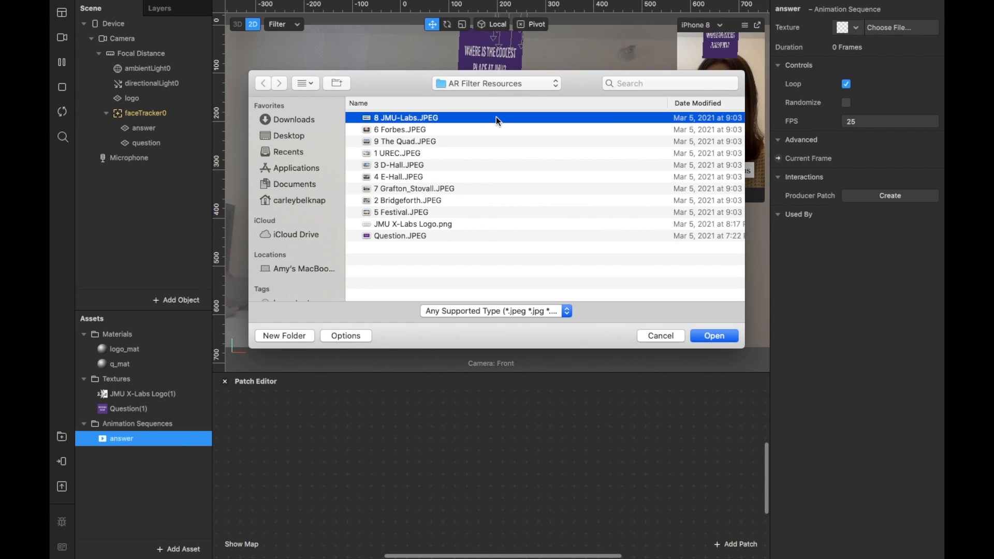
pyautogui.keyDown('shift'); pyautogui.click(434, 212); pyautogui.keyUp('shift')
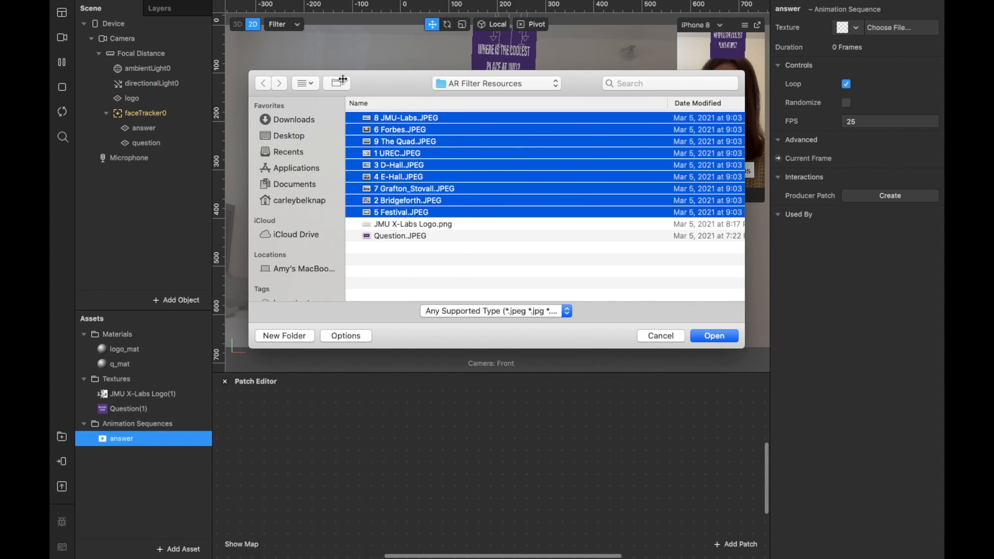
pyautogui.click(719, 336)
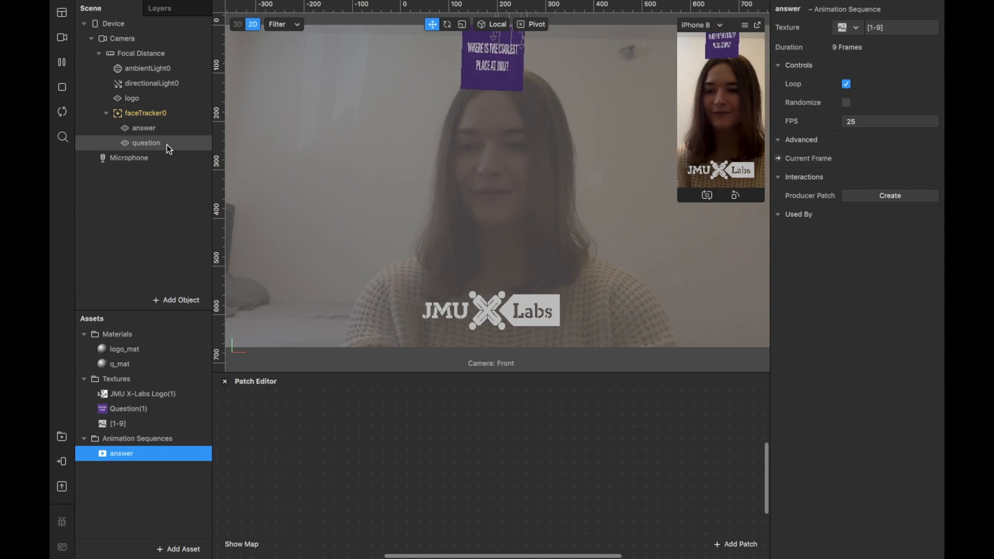
# Place the question plane above the answer plane under faceTracker0 and create a new material for the answer plane.
pyautogui.click(154, 128)
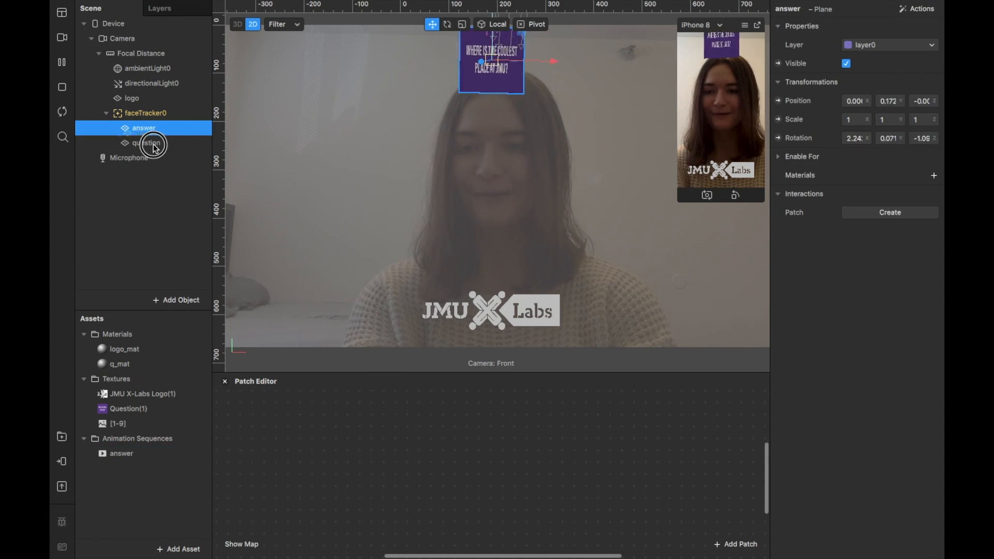
pyautogui.moveTo(151, 146); pyautogui.dragTo(132, 113)
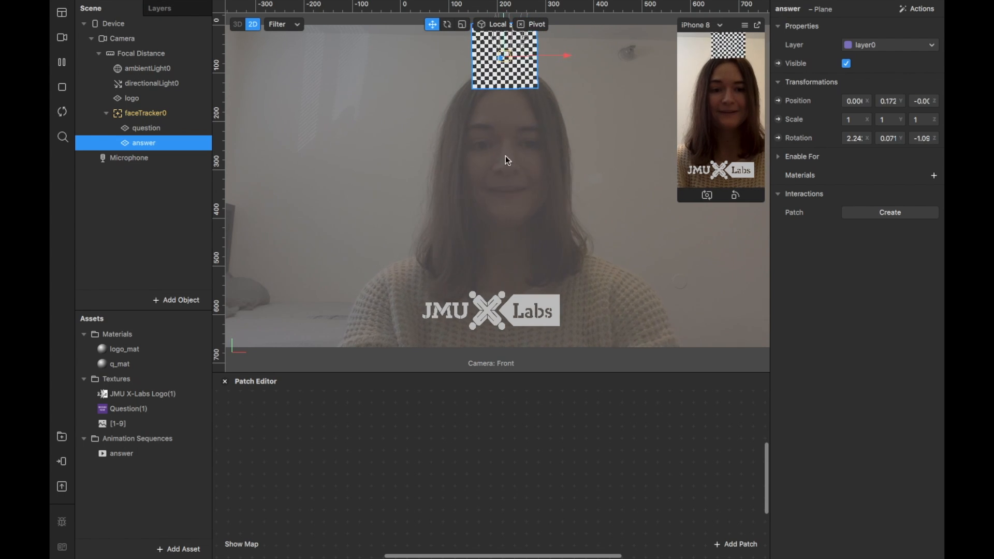
pyautogui.click(934, 176)
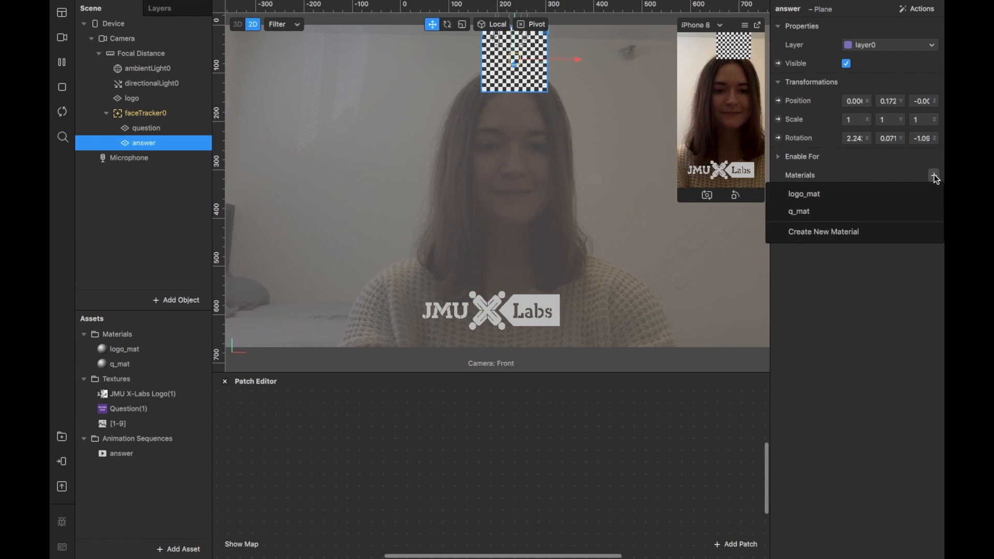
pyautogui.click(840, 231)
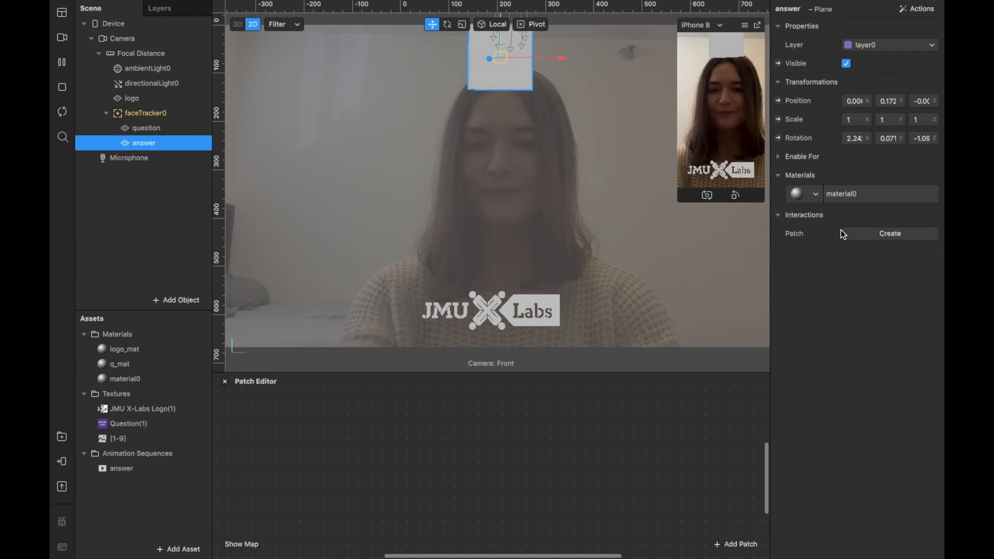
# Rename the answer plane's material as a_mat and set its diffuse texture to the answer animation sequence.
pyautogui.click(146, 379)
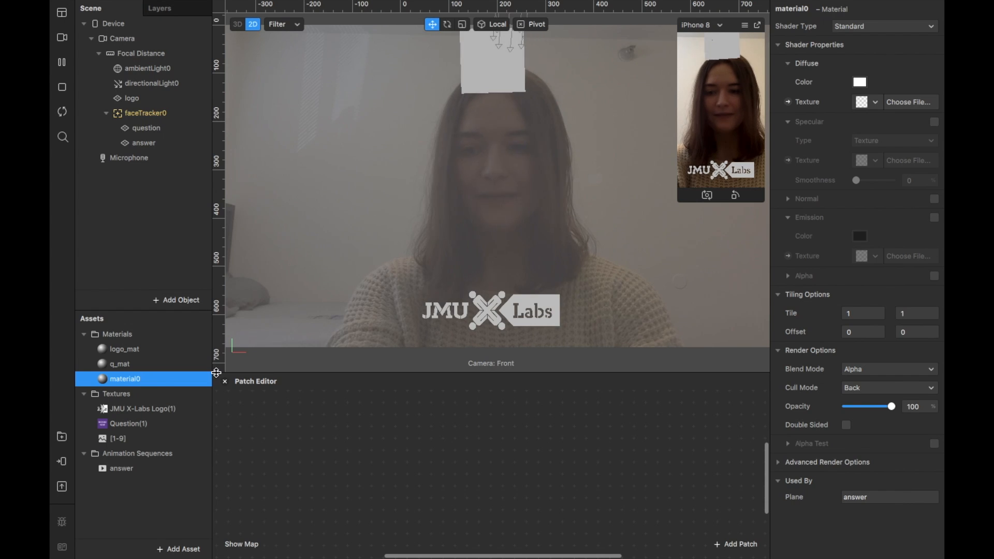
pyautogui.rightClick(155, 380)
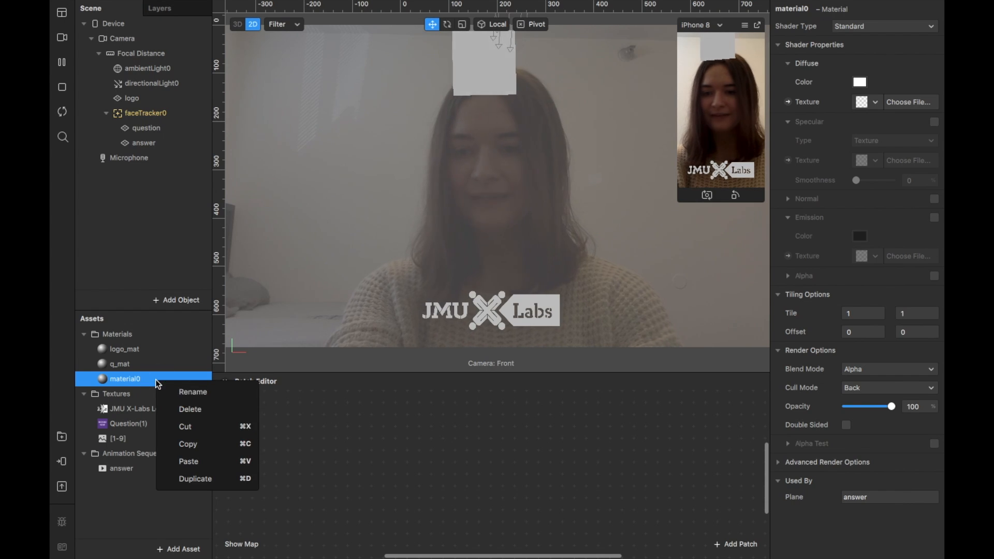
pyautogui.click(183, 398)
pyautogui.write('a_mat')
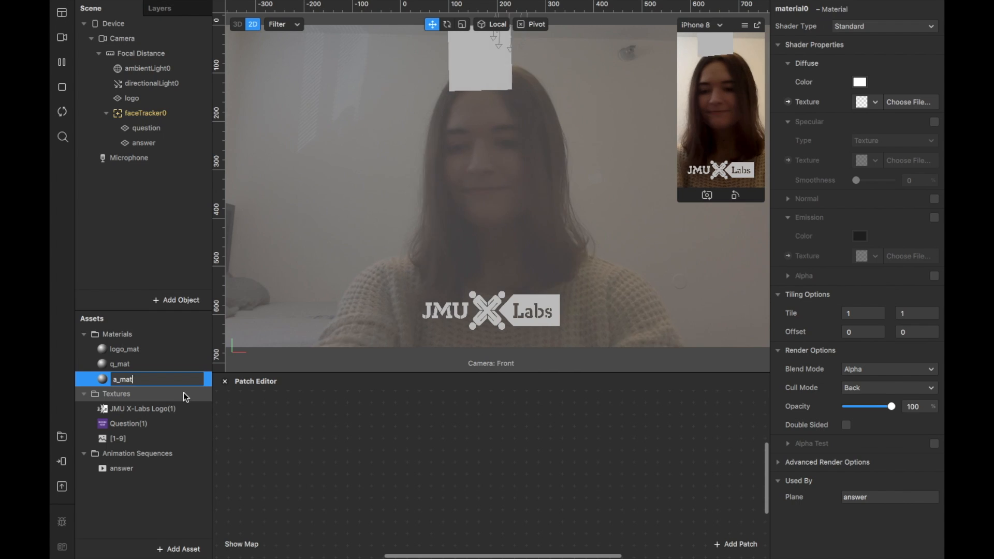
pyautogui.press('Return')
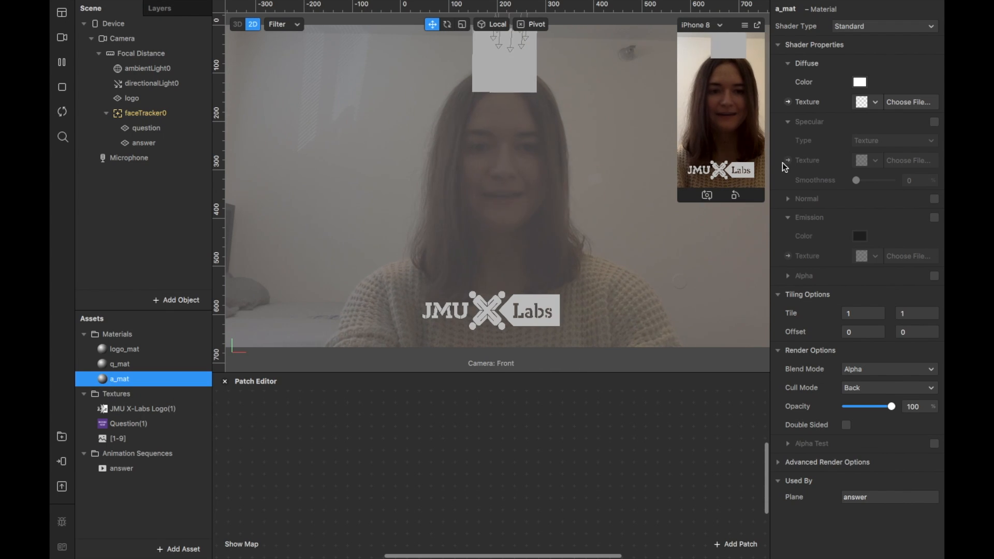
pyautogui.click(875, 102)
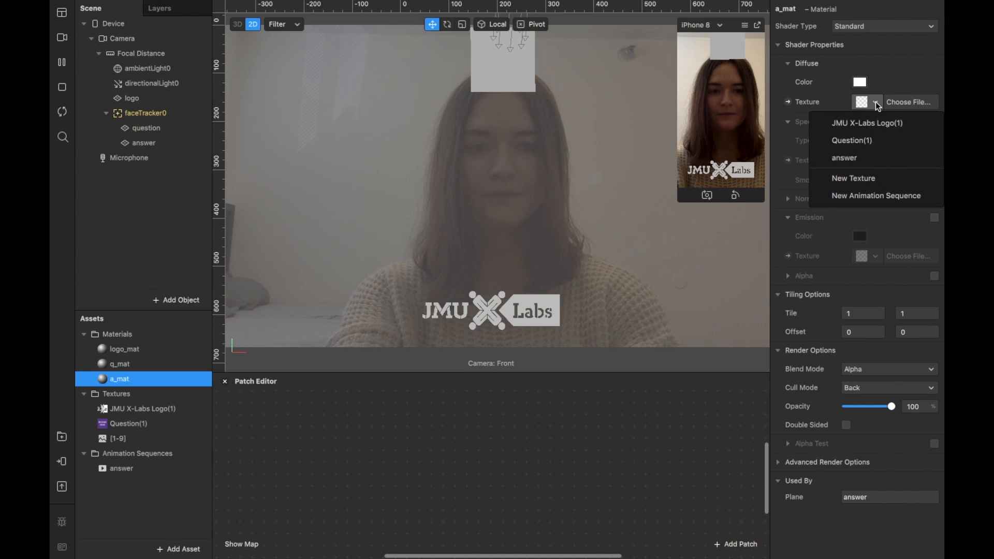
pyautogui.click(873, 157)
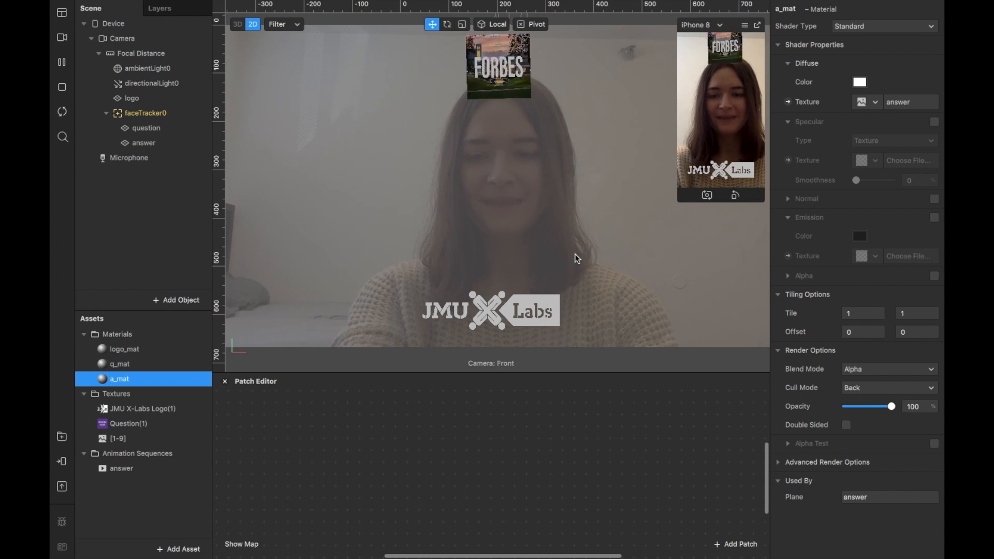
# Set the answer animation sequence's frame rate to 15 FPS and reduce it to 7 FPS.
pyautogui.click(98, 467)
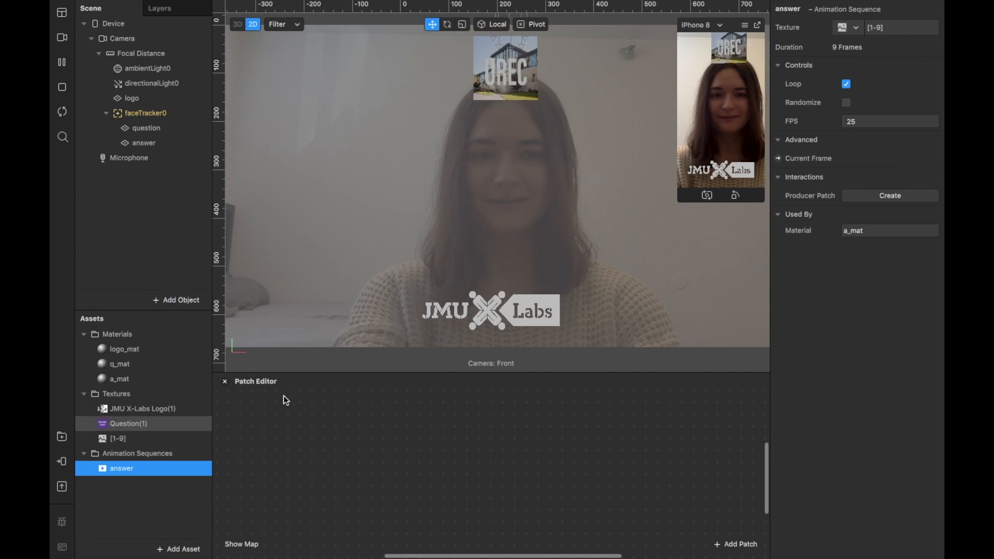
pyautogui.click(843, 121)
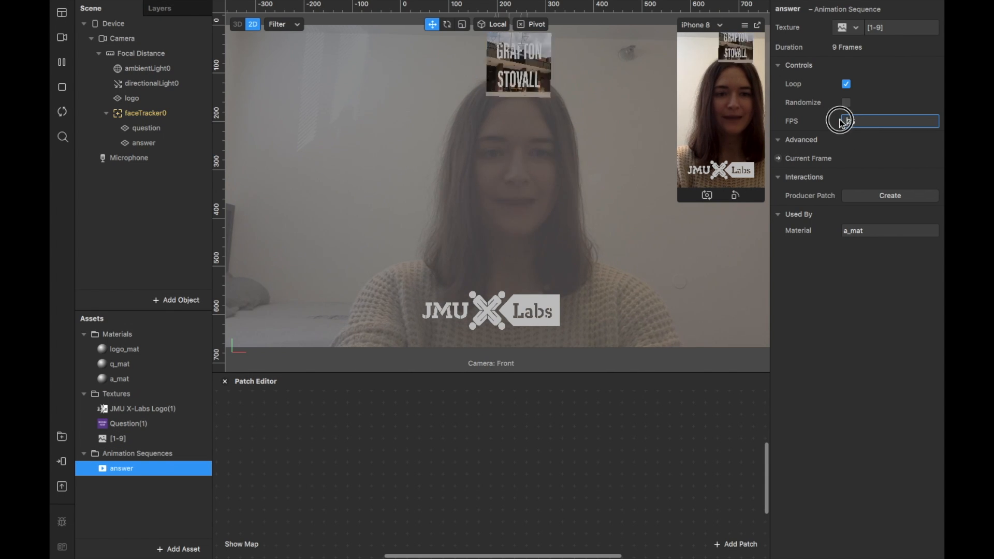
pyautogui.moveTo(881, 123); pyautogui.dragTo(832, 123)
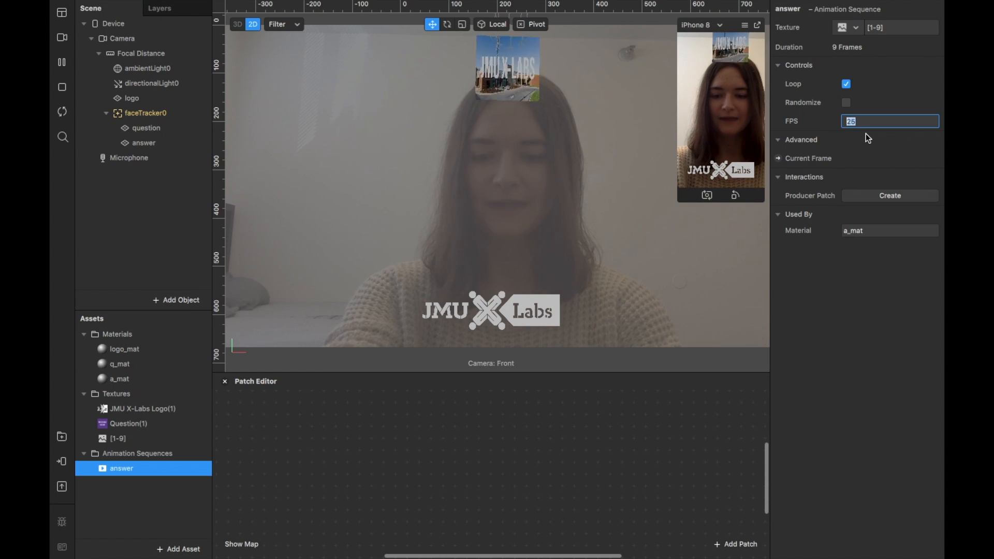
pyautogui.write('15')
pyautogui.press('Return')
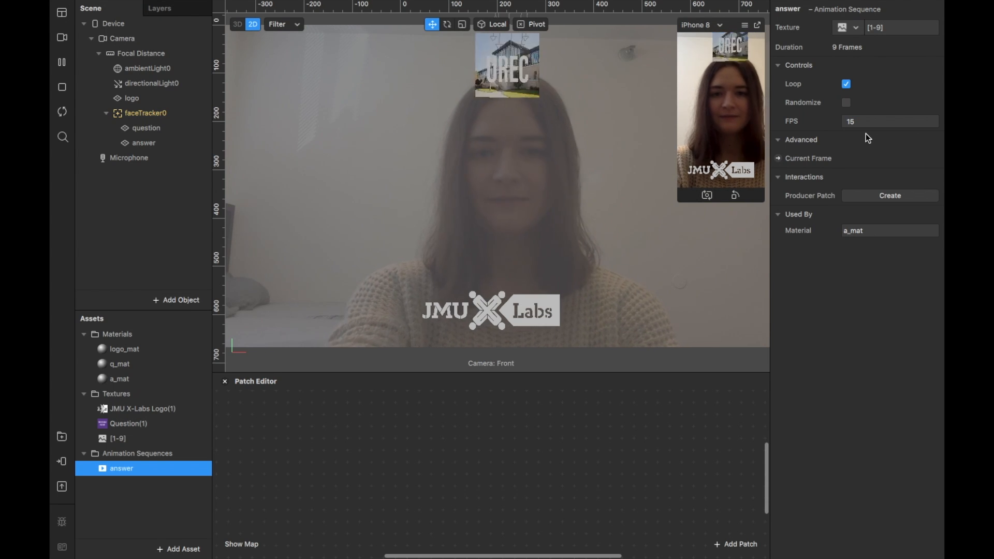
pyautogui.moveTo(870, 122); pyautogui.dragTo(840, 122)
pyautogui.write('7')
pyautogui.press('Return')
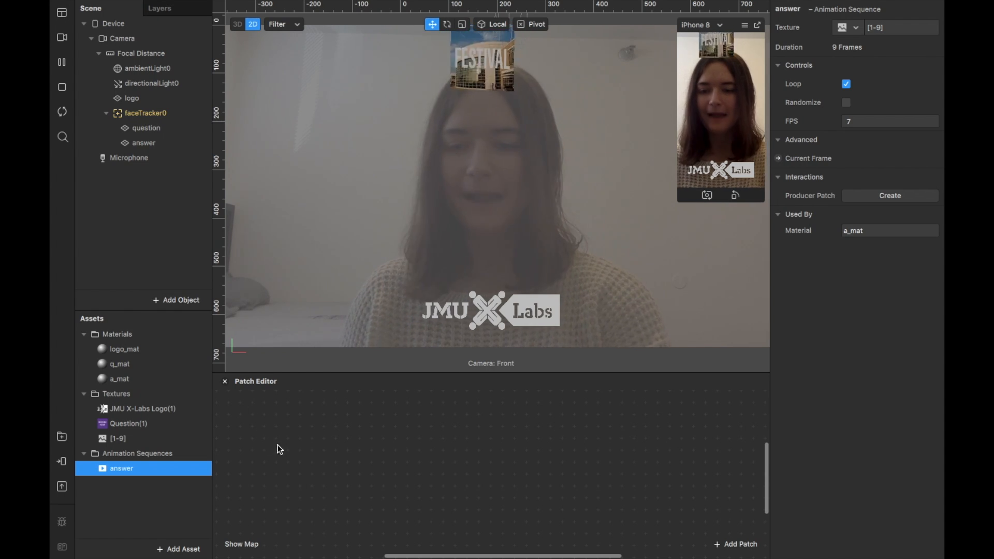
# Add a Screen Tap patch to the patch graph.
pyautogui.rightClick(274, 427)
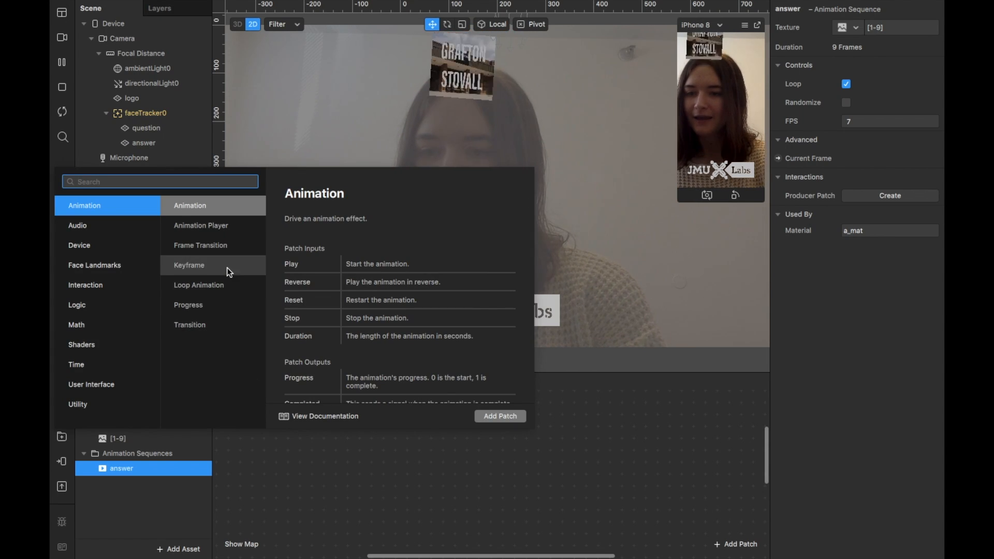
pyautogui.write('screen')
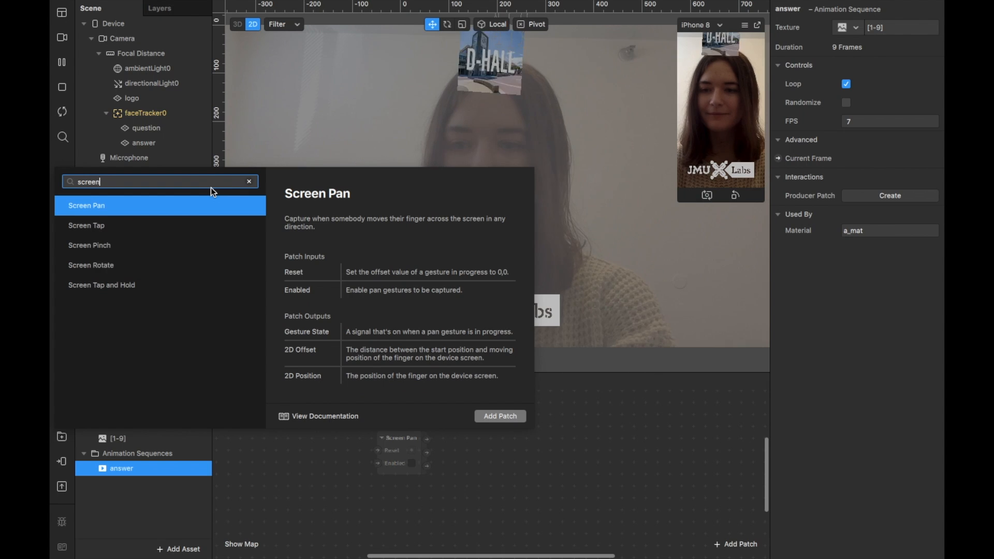
pyautogui.click(167, 229)
pyautogui.moveTo(302, 434); pyautogui.dragTo(291, 429)
pyautogui.click(422, 448)
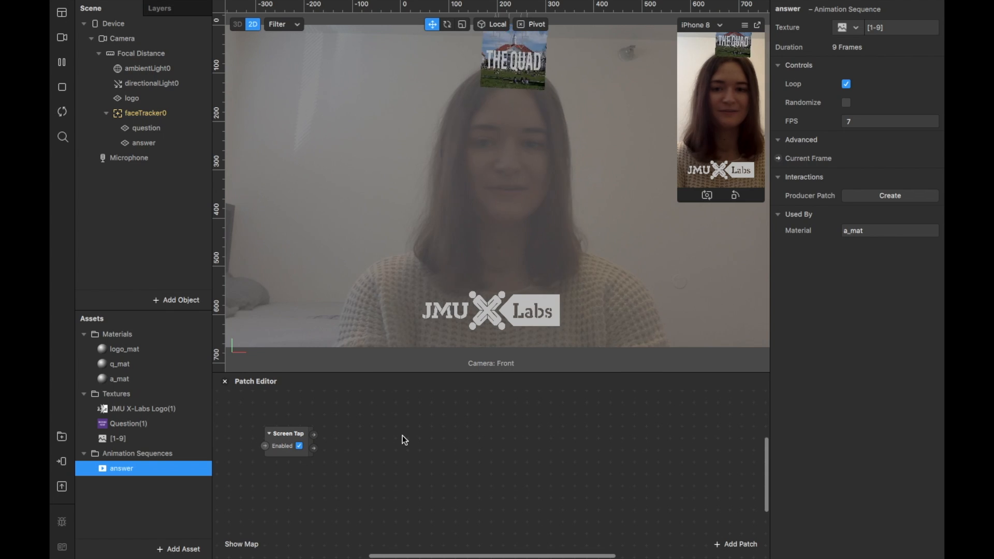
# Add a Switch patch and place it just after the Screen Tap patch in the graph.
pyautogui.doubleClick(402, 436)
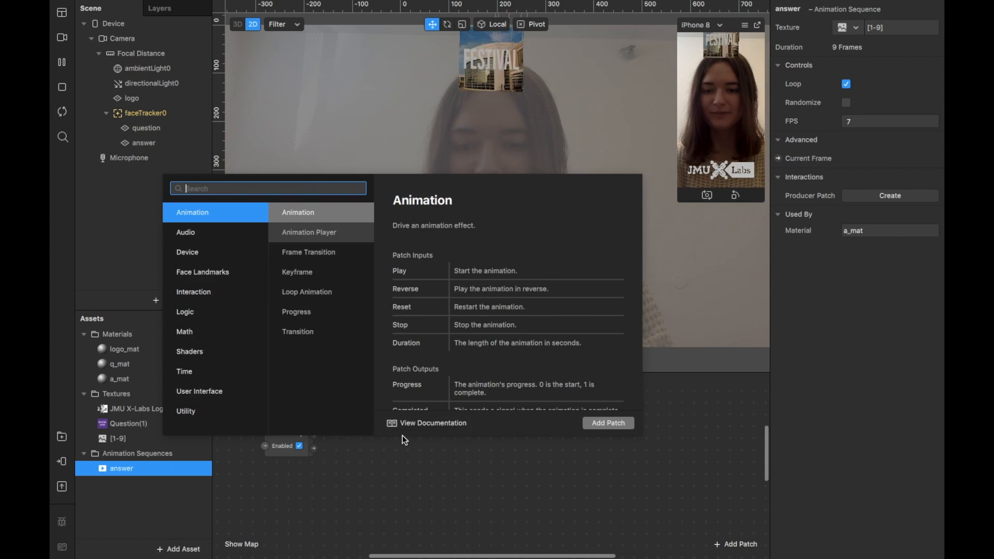
pyautogui.write('switch')
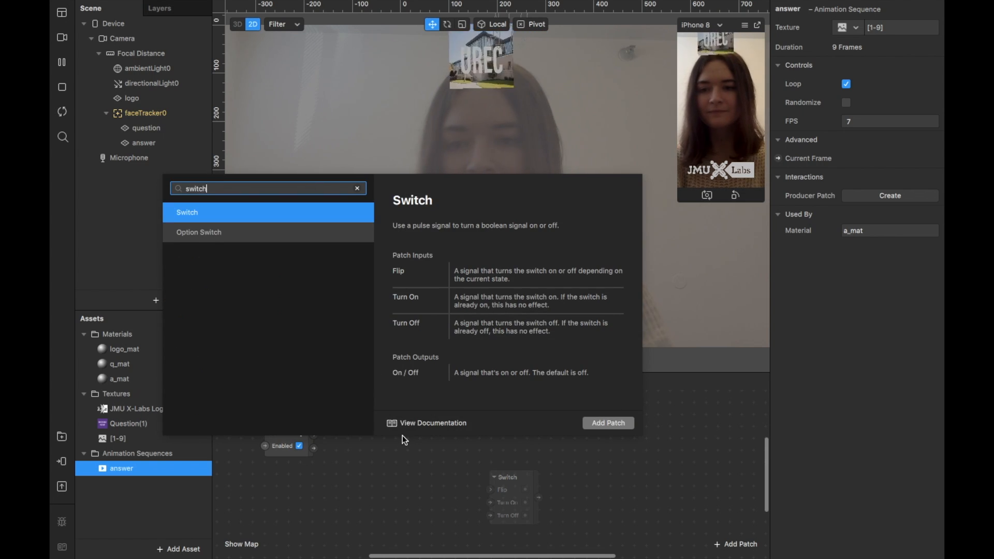
pyautogui.click(333, 213)
pyautogui.moveTo(513, 478); pyautogui.dragTo(394, 422)
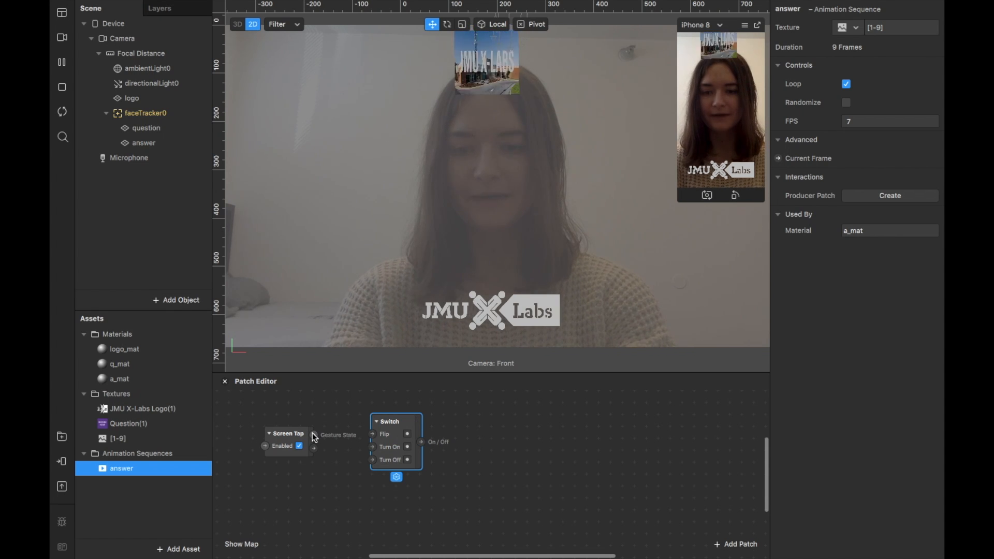
# Connect the Screen Tap output to the Switch's Flip input and place a patch for the question plane's Visible property beside the Switch.
pyautogui.moveTo(314, 435); pyautogui.dragTo(373, 436)
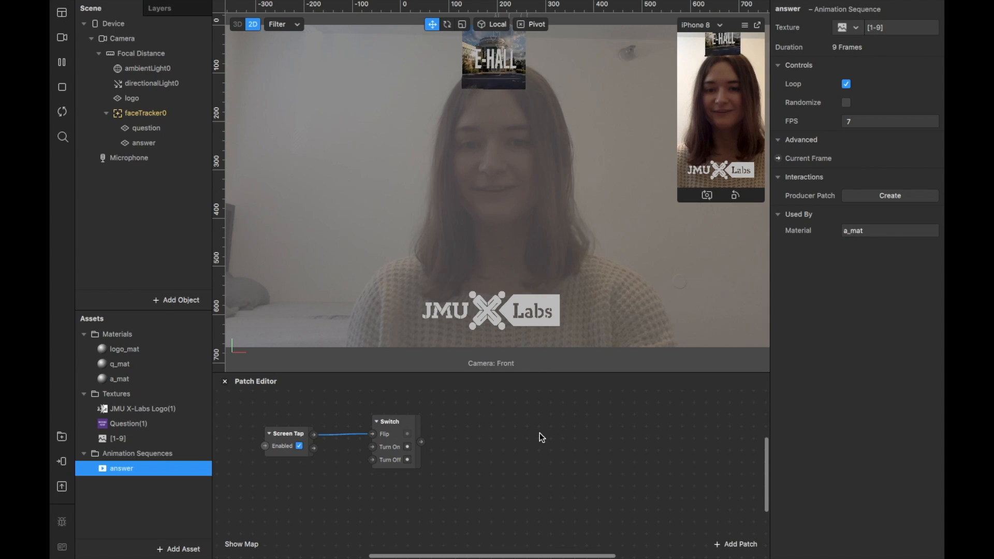
pyautogui.click(177, 132)
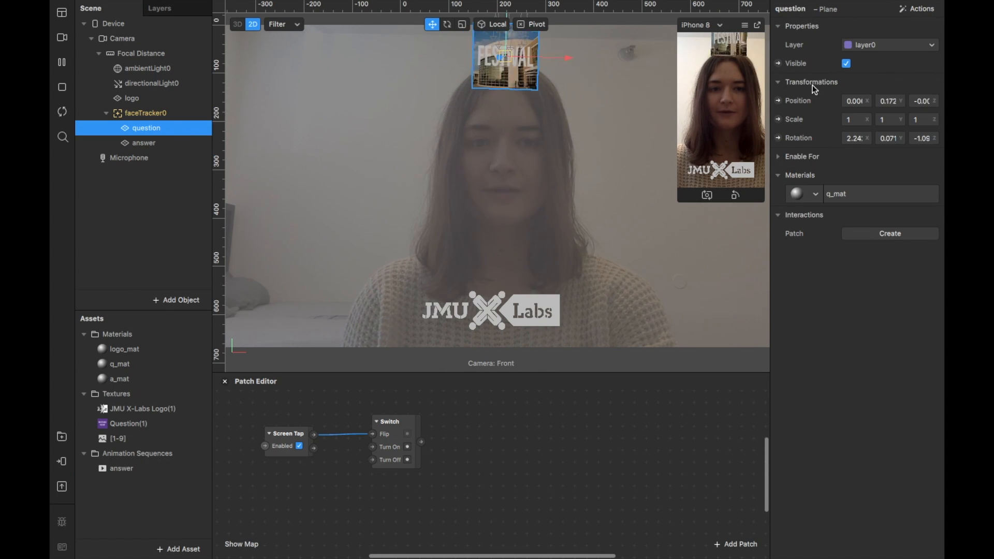
pyautogui.click(779, 64)
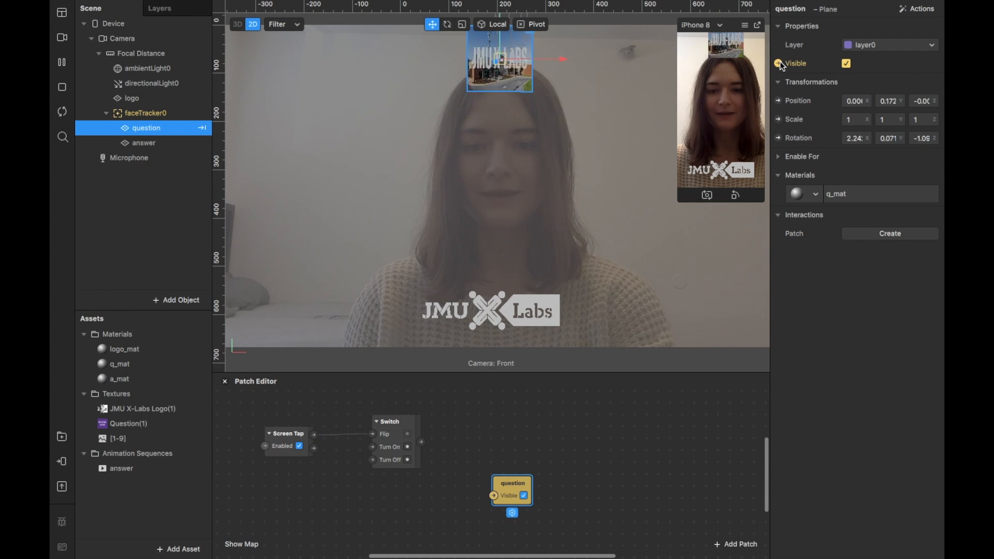
pyautogui.rightClick(511, 475)
pyautogui.moveTo(512, 474); pyautogui.dragTo(496, 402)
pyautogui.click(572, 436)
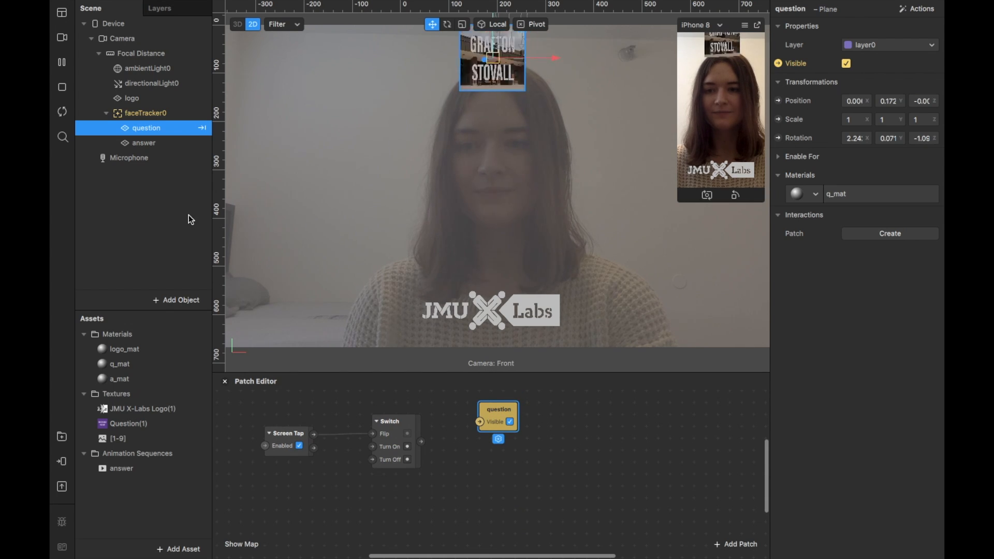
# Create a patch for the answer plane's Visible property and arrange it below the question patch.
pyautogui.click(155, 144)
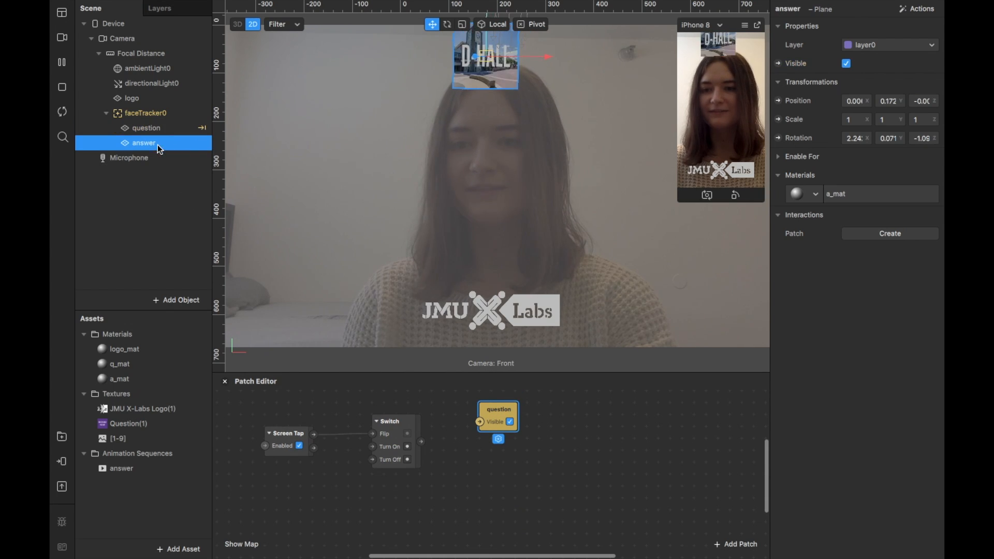
pyautogui.click(779, 63)
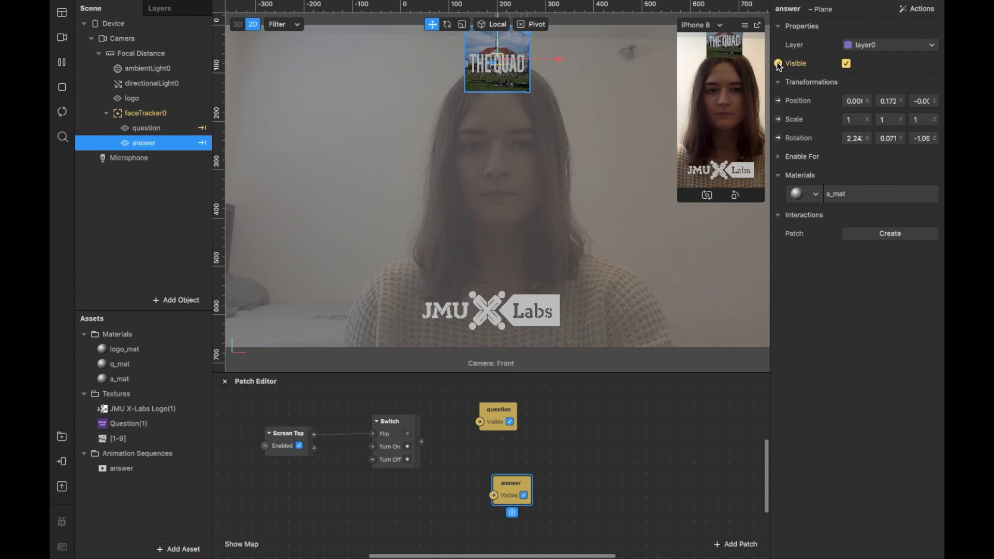
pyautogui.moveTo(511, 483); pyautogui.dragTo(497, 456)
pyautogui.moveTo(501, 416); pyautogui.dragTo(514, 416)
pyautogui.moveTo(501, 466); pyautogui.dragTo(514, 478)
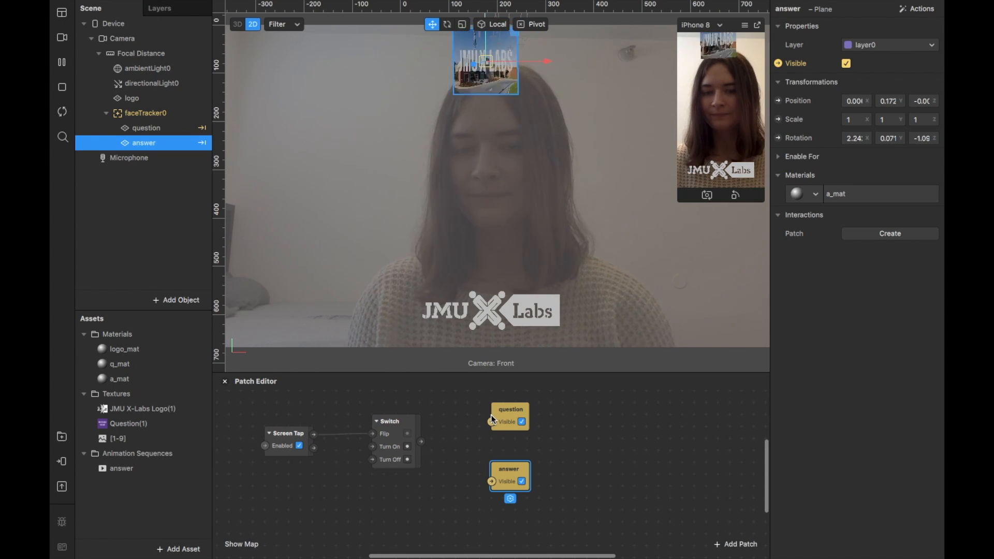
# Add a Not patch and position it between the Switch and the question visibility patch.
pyautogui.doubleClick(574, 443)
pyautogui.write('not')
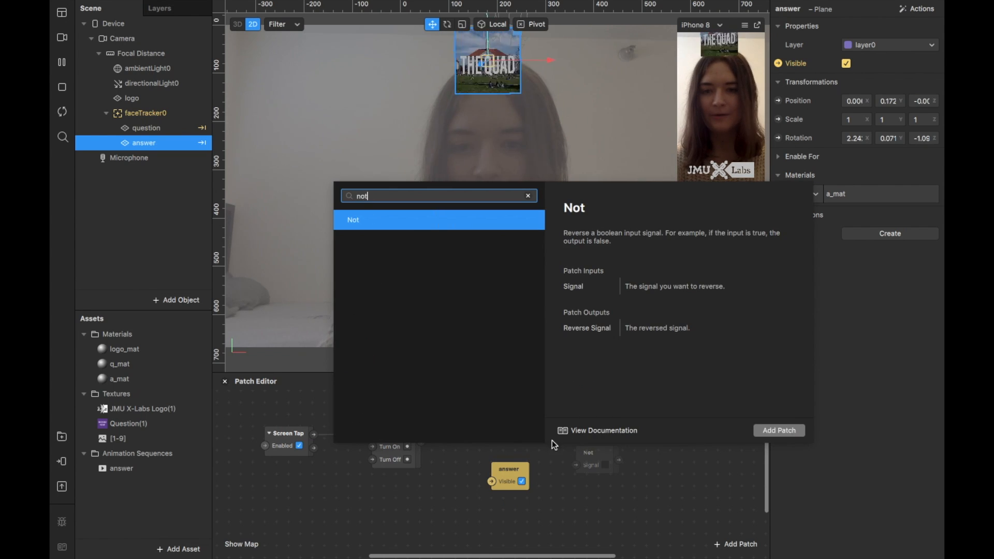
pyautogui.doubleClick(456, 222)
pyautogui.moveTo(591, 461); pyautogui.dragTo(456, 416)
pyautogui.moveTo(528, 422); pyautogui.dragTo(569, 402)
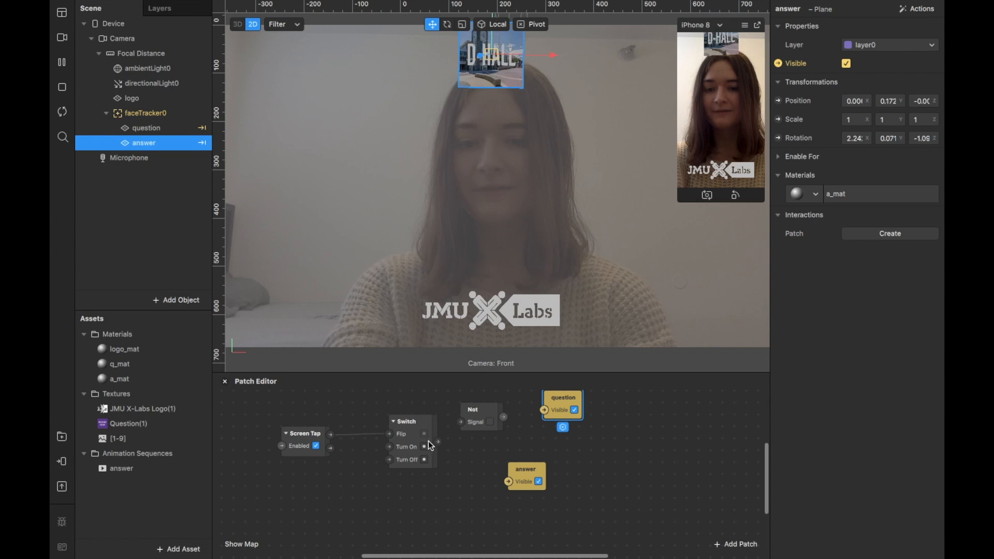
# Wire the Switch output through the Not patch to the question's visibility and directly to the answer's visibility.
pyautogui.click(453, 430)
pyautogui.moveTo(454, 430); pyautogui.dragTo(557, 415)
pyautogui.moveTo(480, 410); pyautogui.dragTo(492, 411)
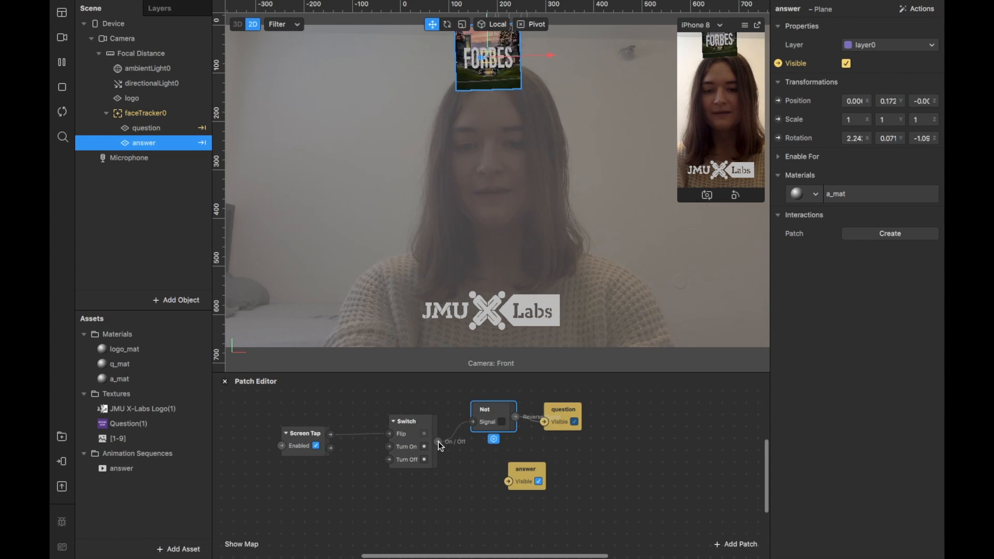
pyautogui.moveTo(438, 442); pyautogui.dragTo(508, 482)
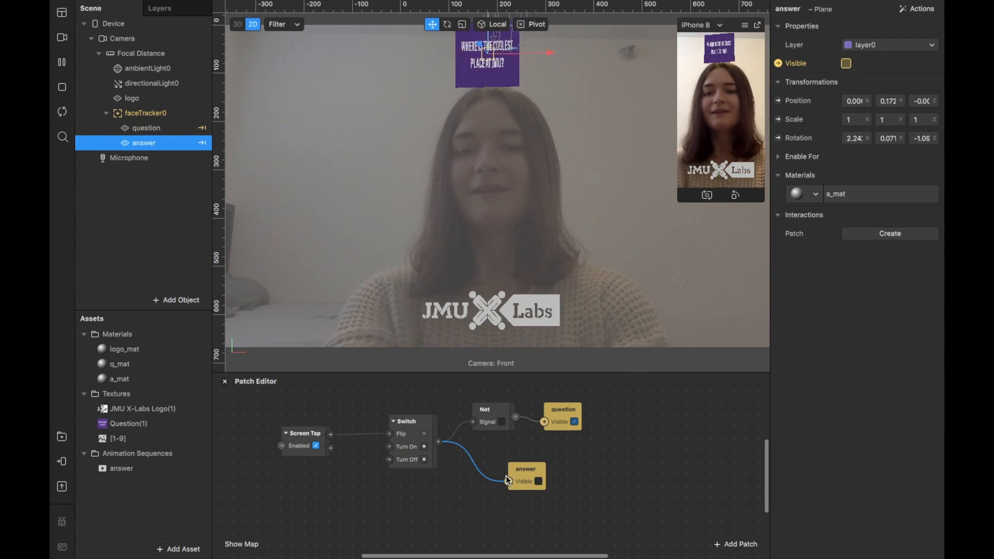
pyautogui.click(573, 421)
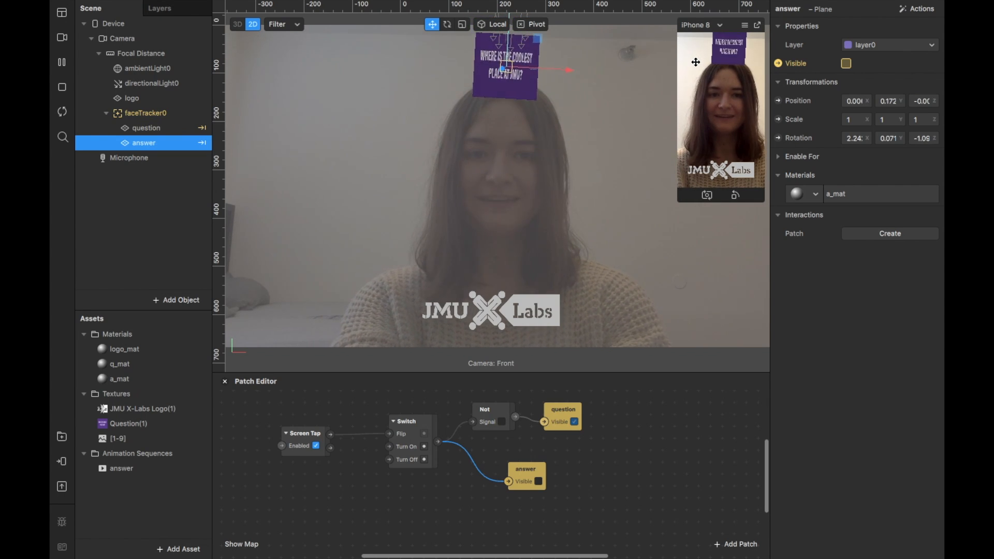
# Set the preview device to Simulate Touch and test switching between question and answer with screen taps.
pyautogui.click(745, 27)
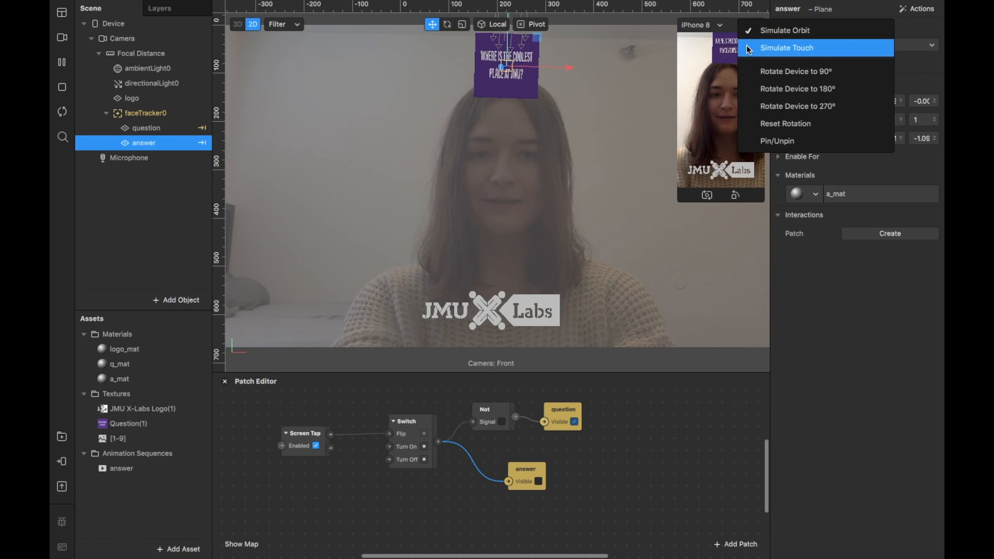
pyautogui.click(750, 48)
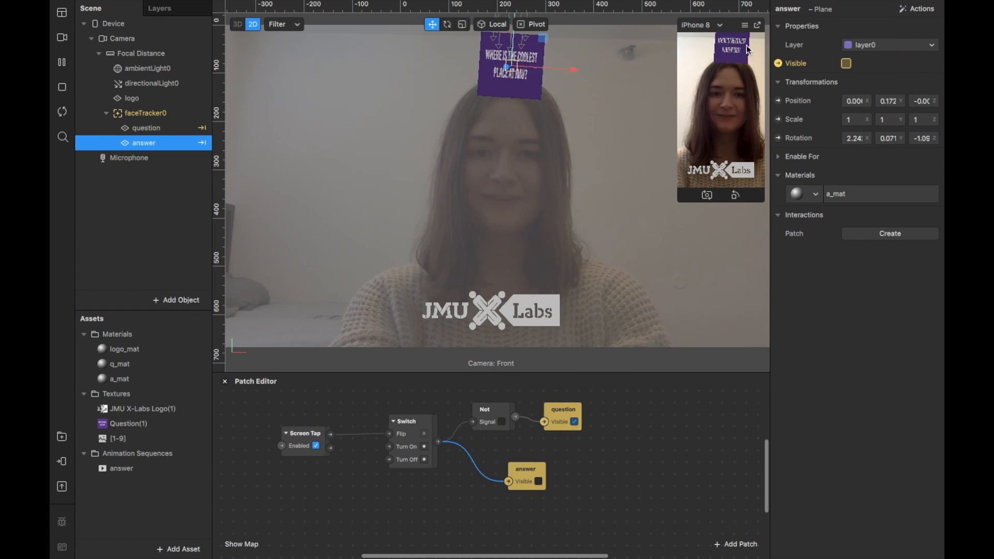
pyautogui.click(720, 123)
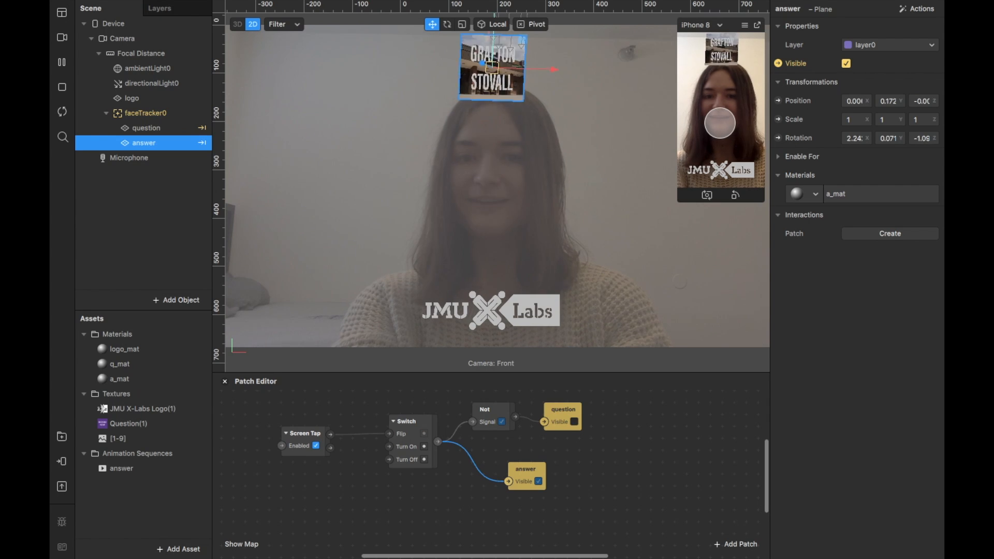
pyautogui.click(720, 122)
pyautogui.click(720, 122)
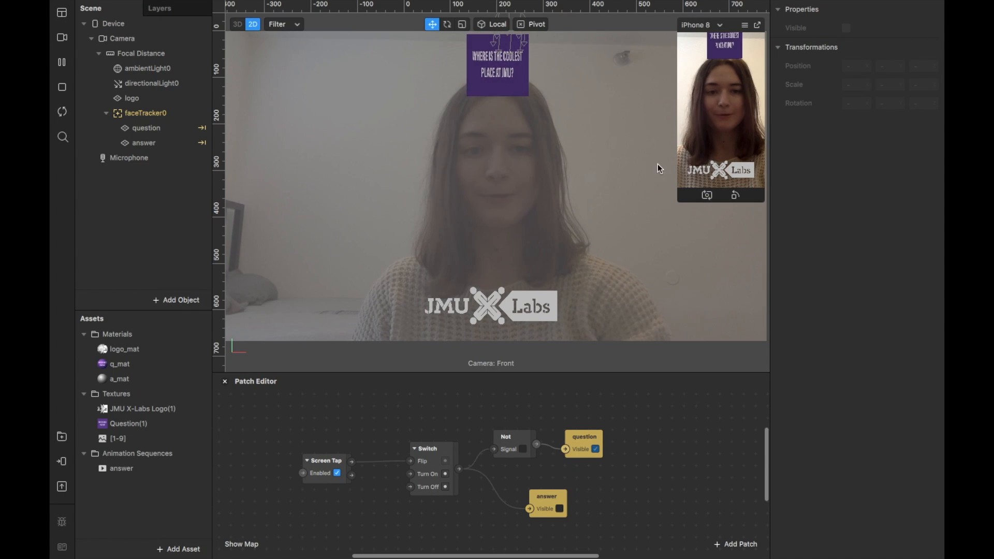
pyautogui.click(729, 133)
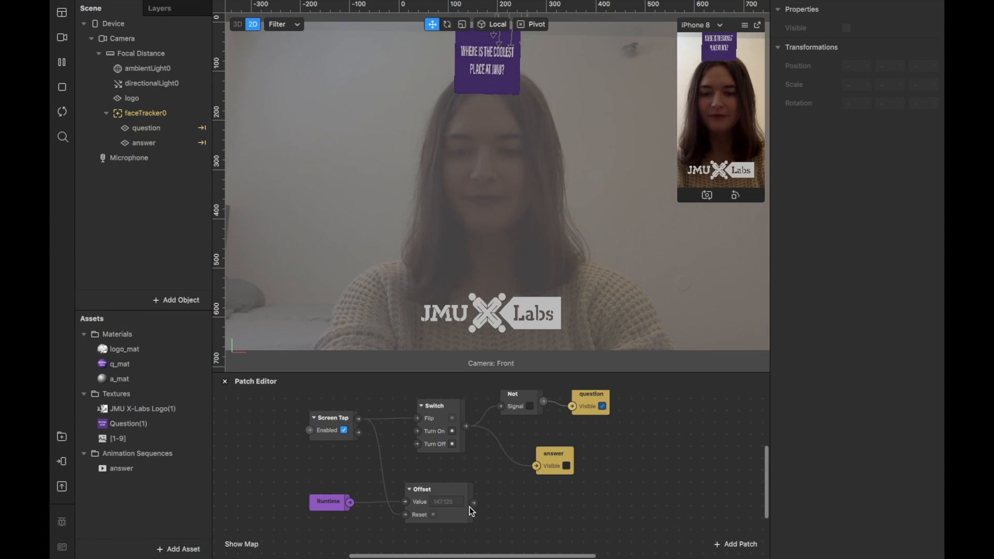
# Add a Less Than patch and place it just after the Offset patch.
pyautogui.doubleClick(535, 510)
pyautogui.write('less')
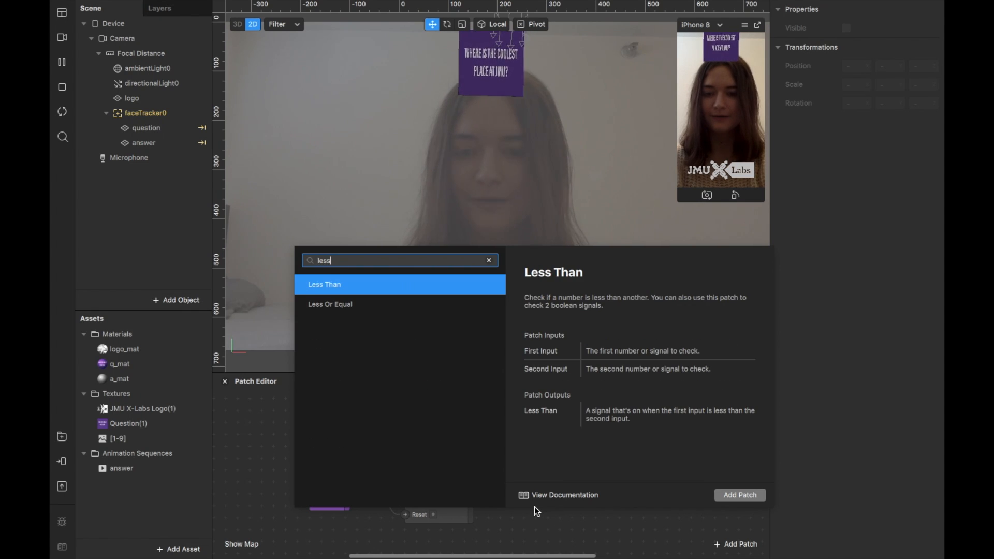
pyautogui.doubleClick(419, 284)
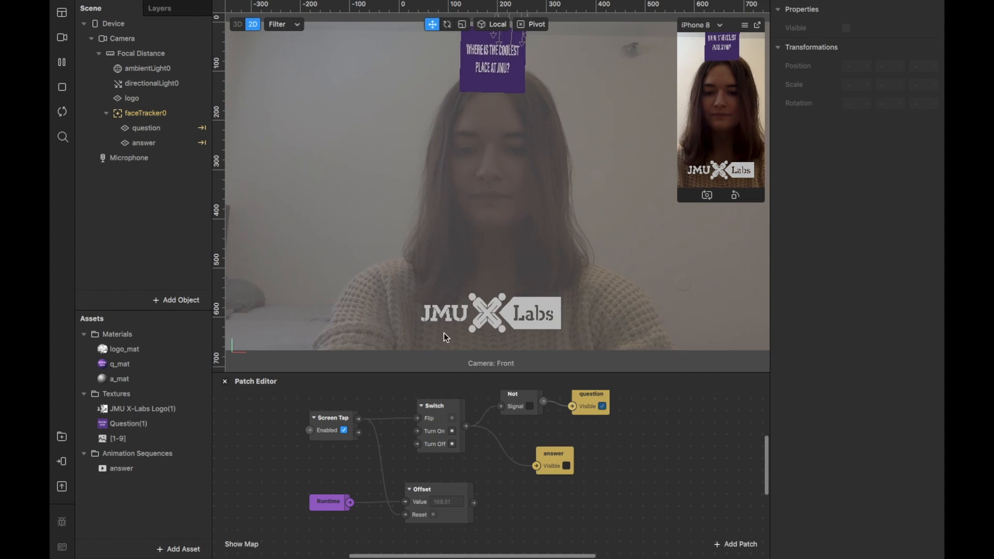
pyautogui.scroll(-2, 515, 485)
pyautogui.moveTo(538, 533); pyautogui.dragTo(524, 452)
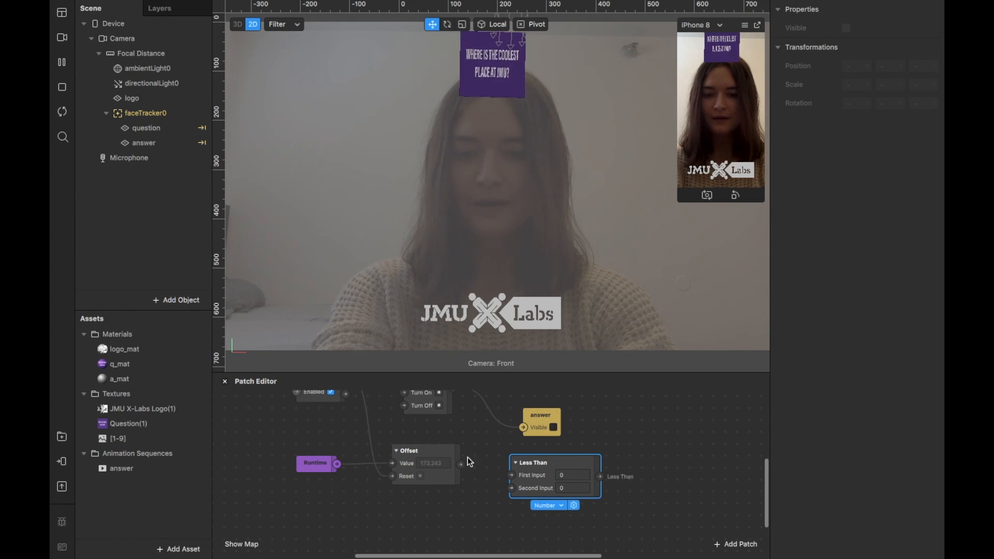
# Connect the Offset output to the First Input of the Less Than patch.
pyautogui.moveTo(461, 465); pyautogui.dragTo(509, 479)
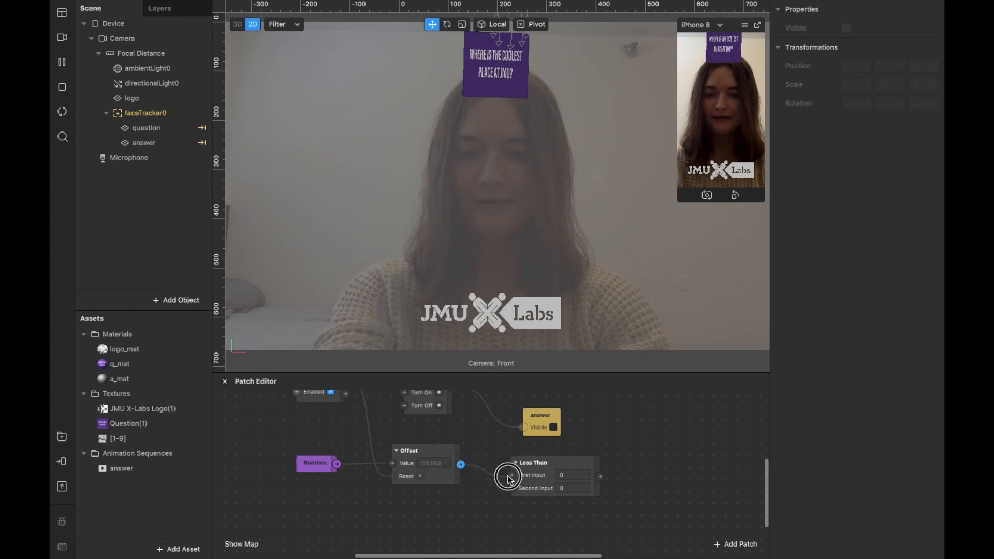
pyautogui.hscroll(3, 660, 496)
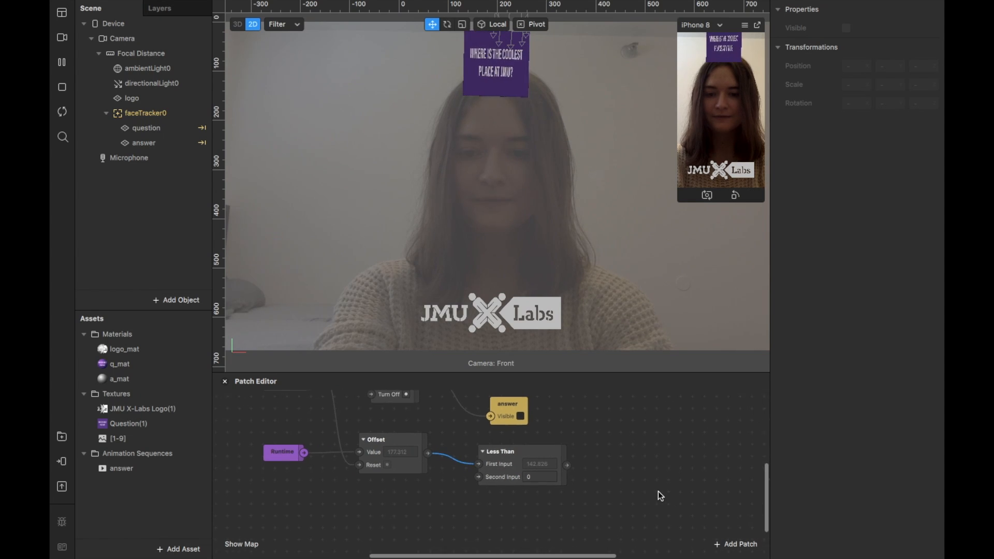
pyautogui.keyDown('ctrl'); pyautogui.scroll(3, 658, 491); pyautogui.keyUp('ctrl')
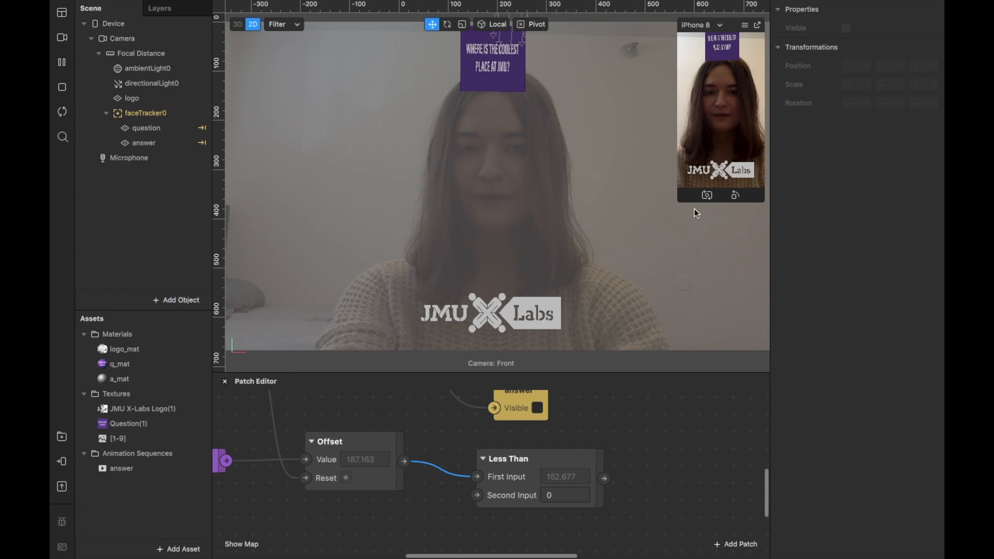
# Test the timer reset with simulated screen taps and set the Less Than patch's Second Input to 4.
pyautogui.click(714, 127)
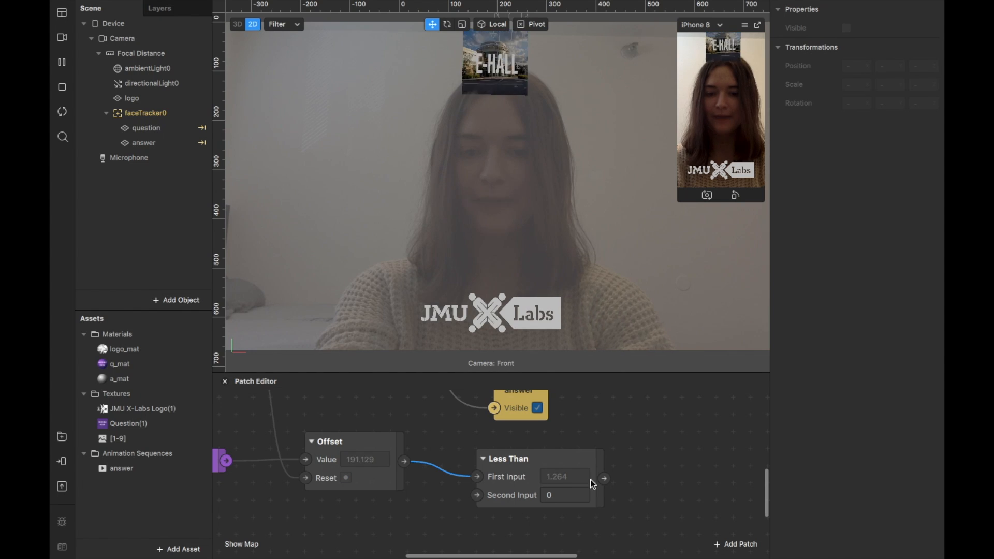
pyautogui.click(727, 121)
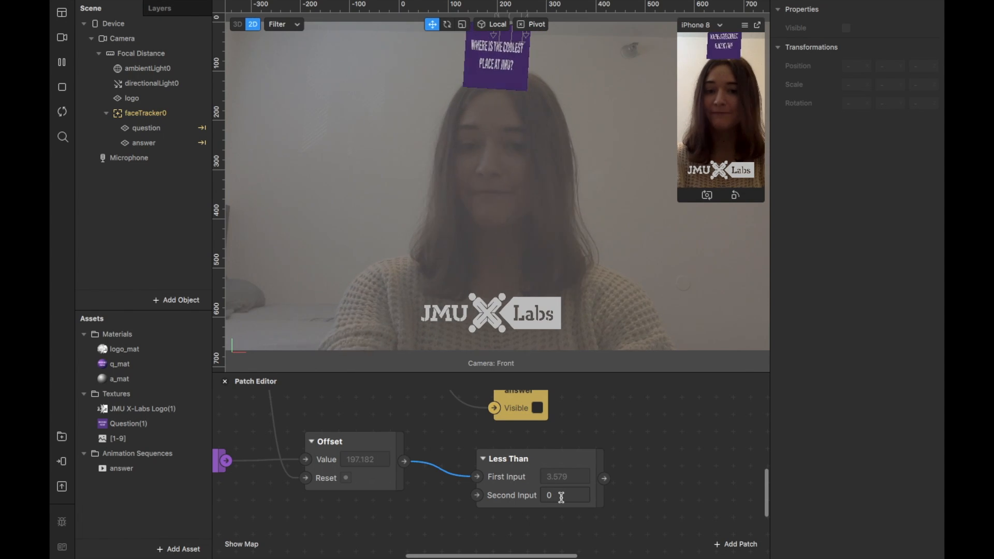
pyautogui.hscroll(2, 559, 495)
pyautogui.click(529, 491)
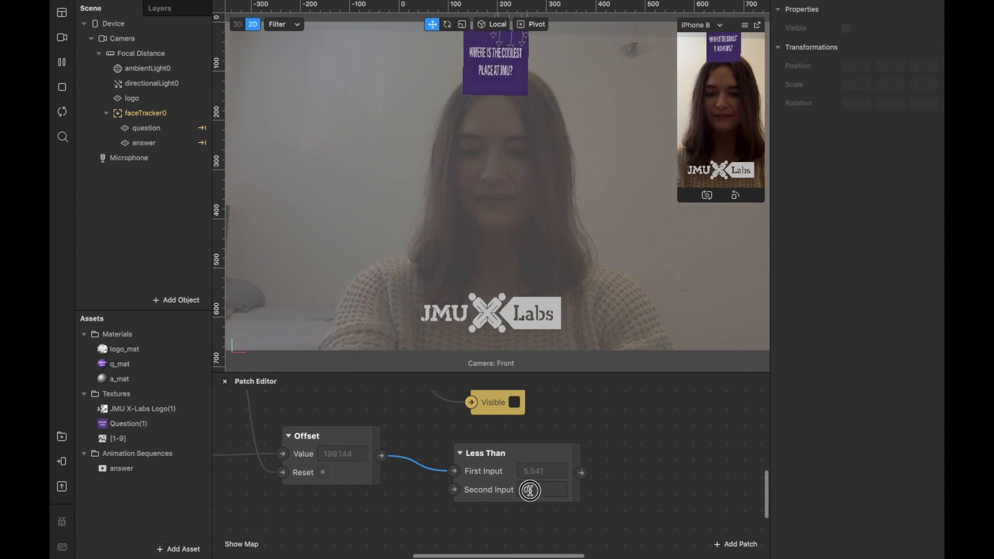
pyautogui.write('4')
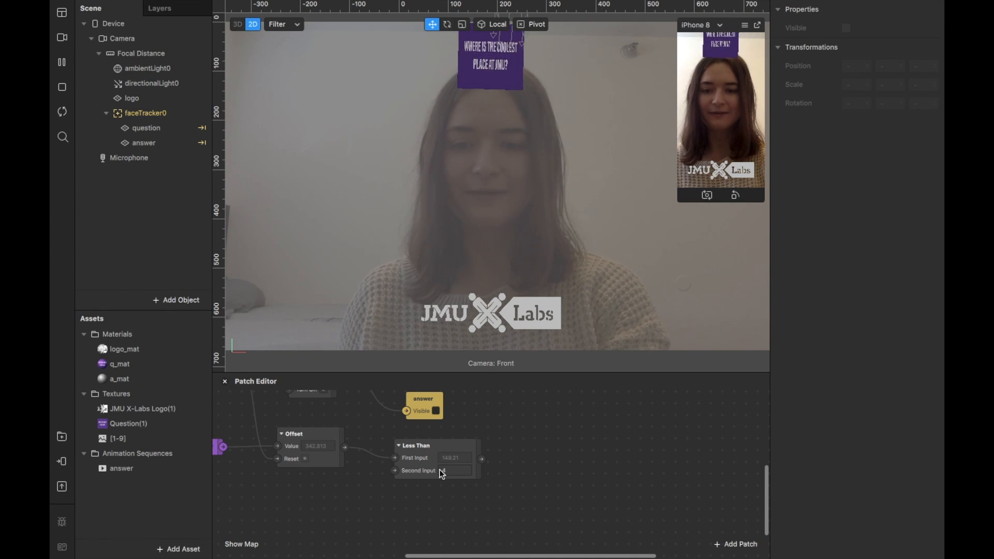
# Add a Loop Animation patch and place it just after the Less Than patch.
pyautogui.doubleClick(544, 444)
pyautogui.write('loop an')
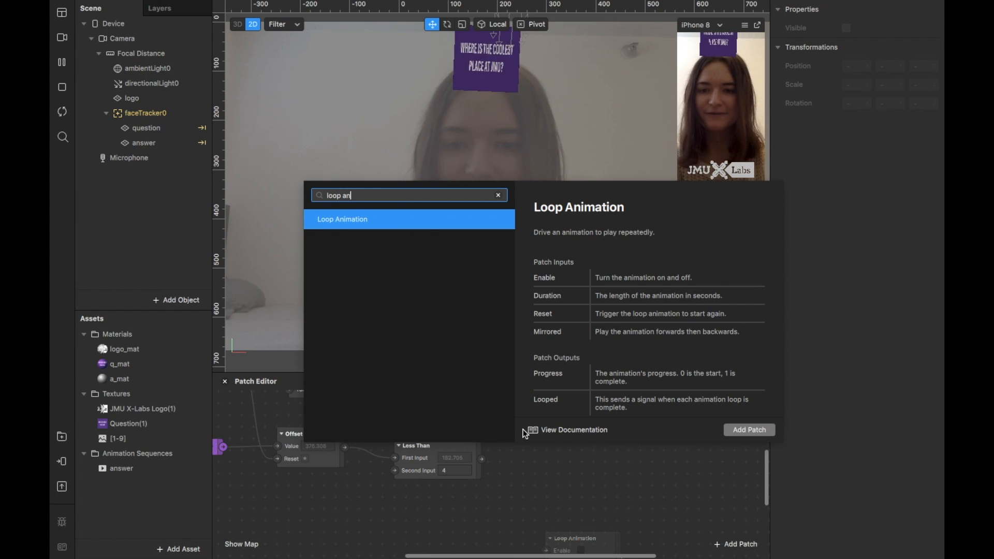
pyautogui.click(423, 219)
pyautogui.moveTo(605, 546); pyautogui.dragTo(598, 428)
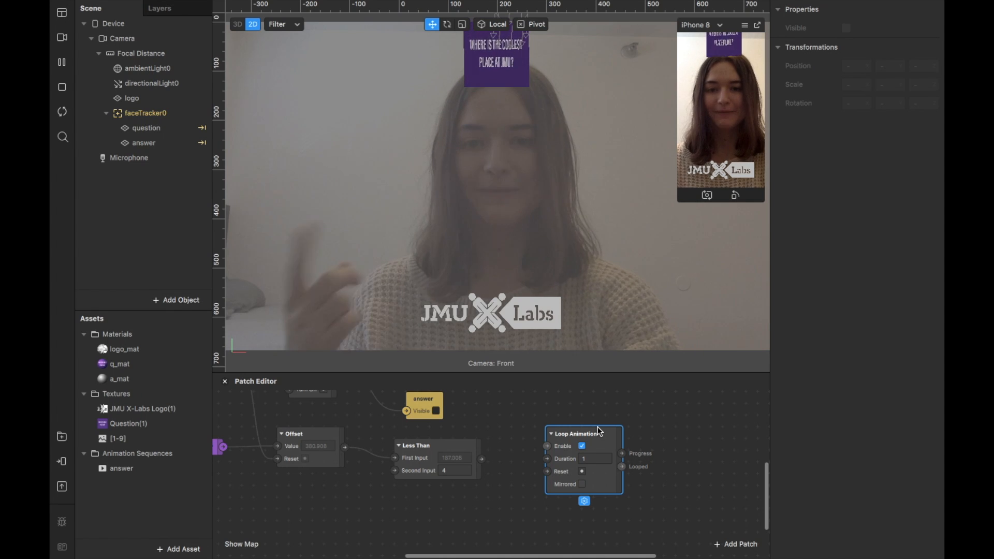
# Connect the Less Than output to the Loop Animation's Enable input and check that it responds to taps.
pyautogui.moveTo(482, 457); pyautogui.dragTo(596, 425)
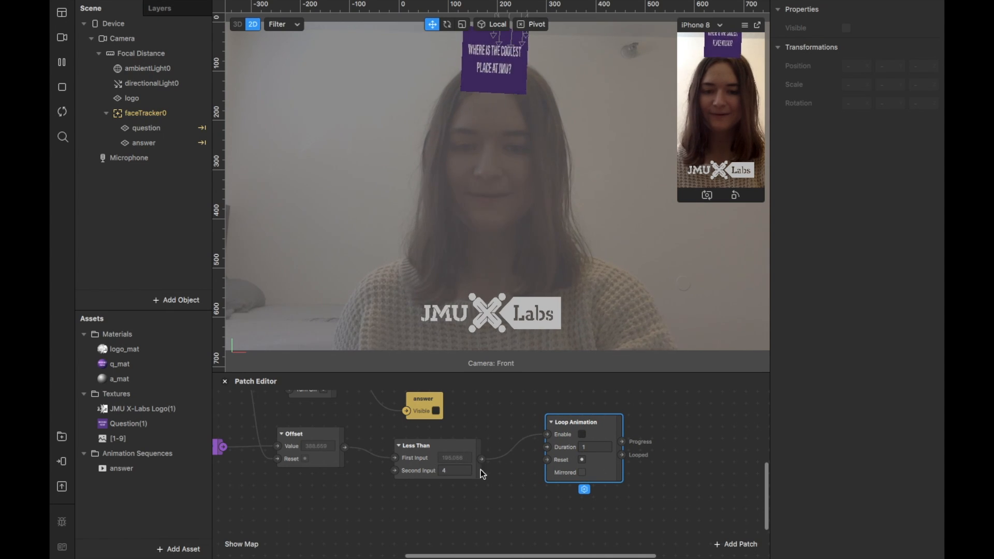
pyautogui.click(582, 435)
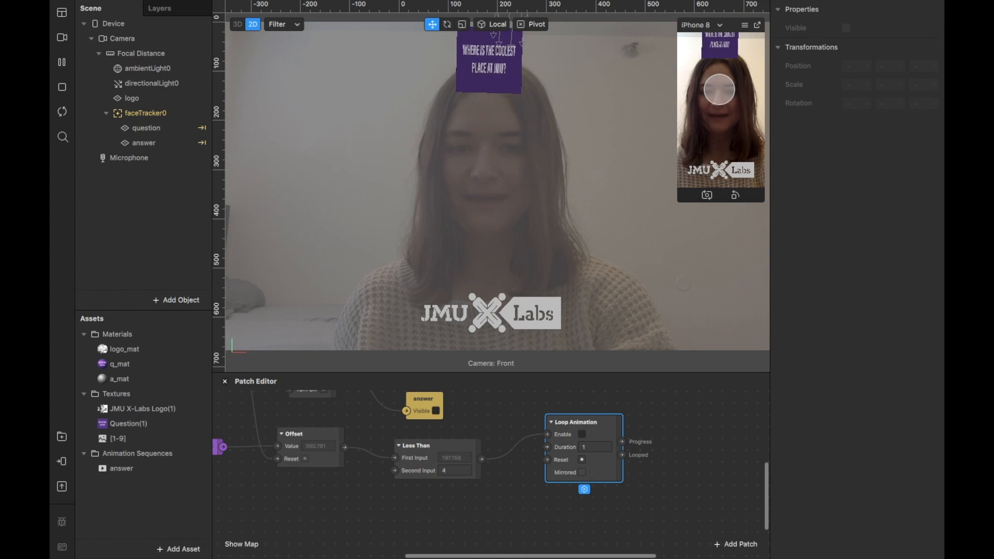
pyautogui.click(581, 434)
# Add a Random patch just after the Loop Animation and connect the Looped output to its Randomize input.
pyautogui.hscroll(3, 578, 430)
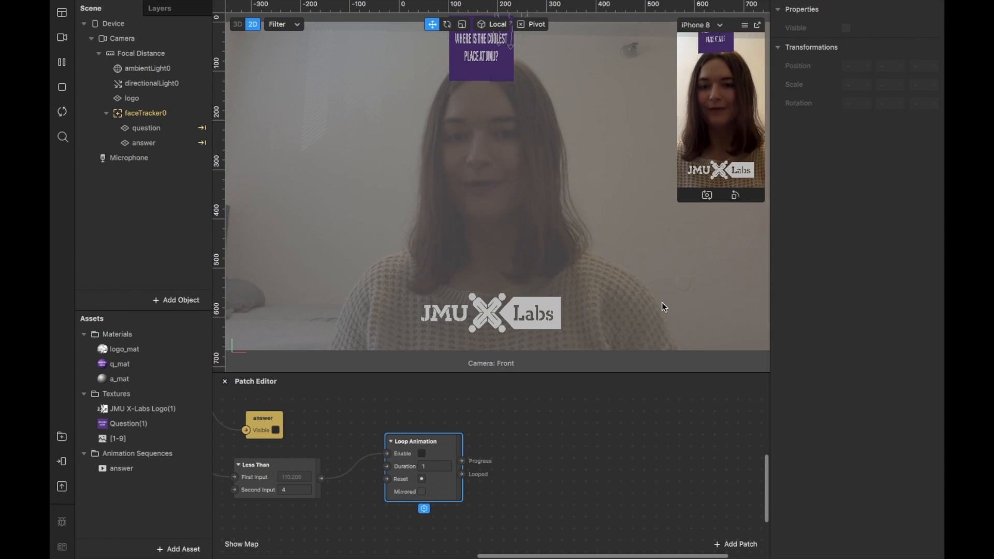
pyautogui.click(513, 434)
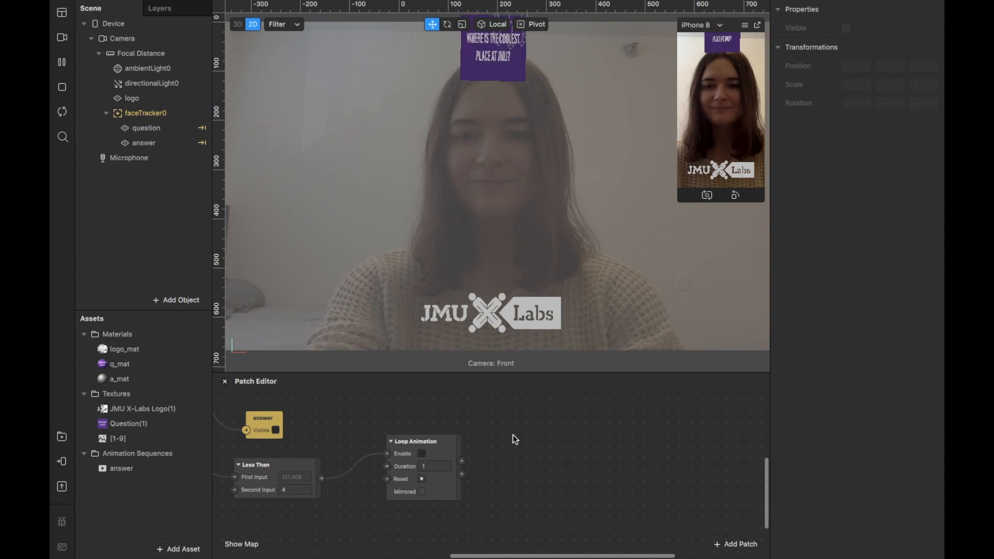
pyautogui.rightClick(519, 442)
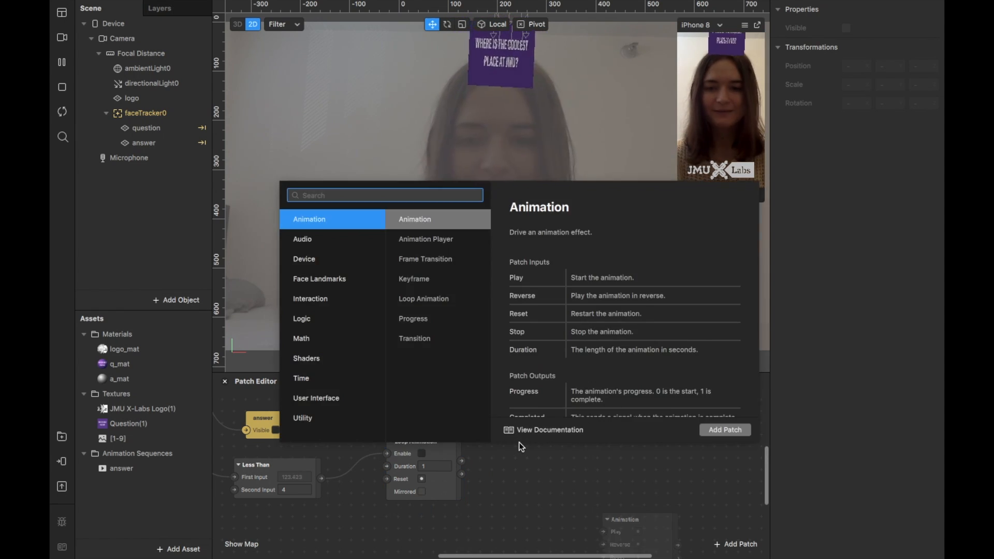
pyautogui.write('random')
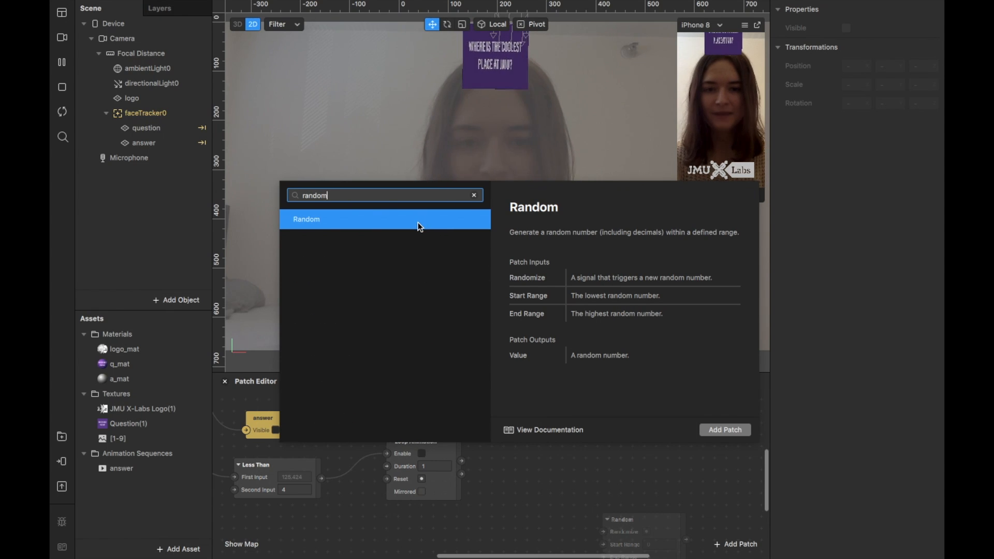
pyautogui.doubleClick(419, 219)
pyautogui.moveTo(611, 517); pyautogui.dragTo(526, 428)
pyautogui.moveTo(462, 474); pyautogui.dragTo(531, 445)
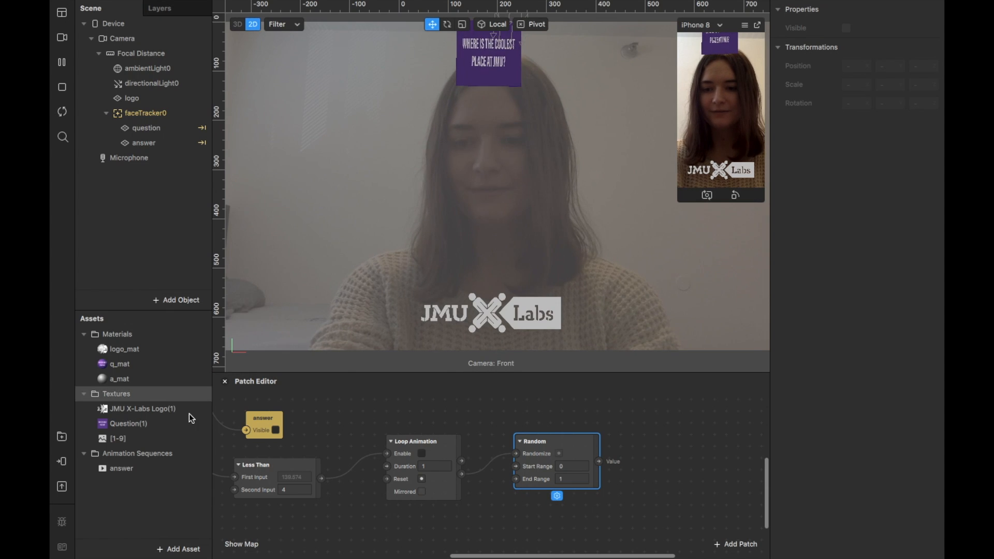
# Check the answer animation sequence's frame count and set the Random patch's End Range to 9.
pyautogui.click(163, 469)
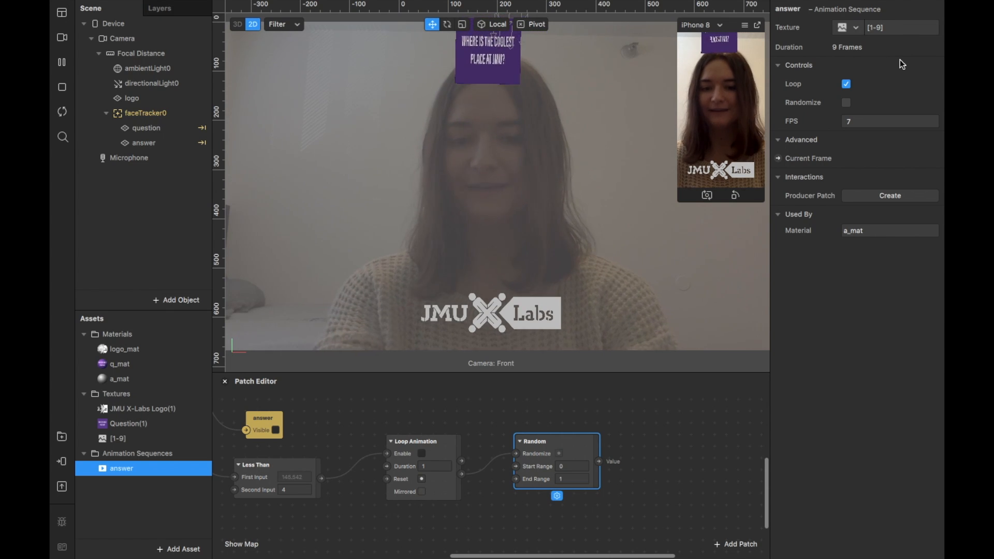
pyautogui.click(573, 479)
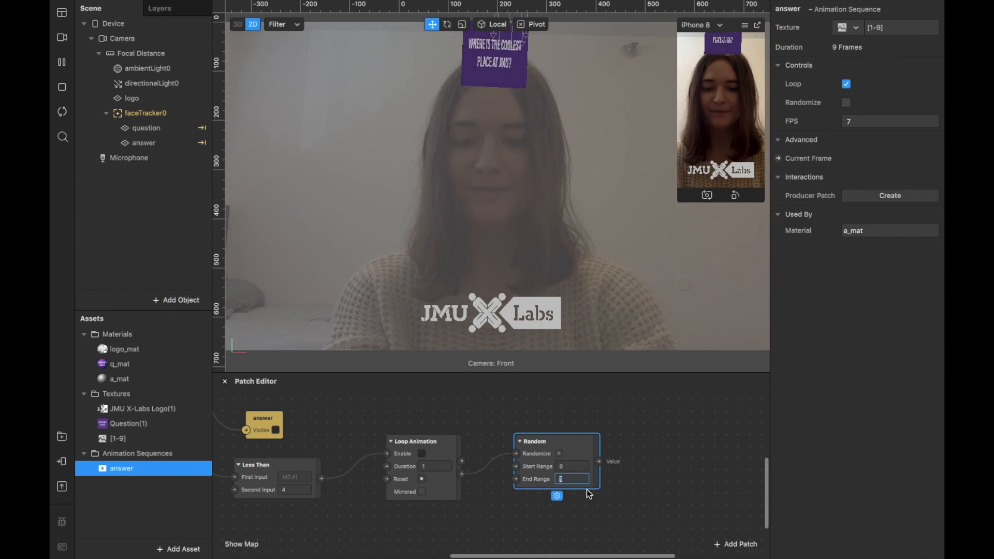
pyautogui.write('9')
pyautogui.press('Return')
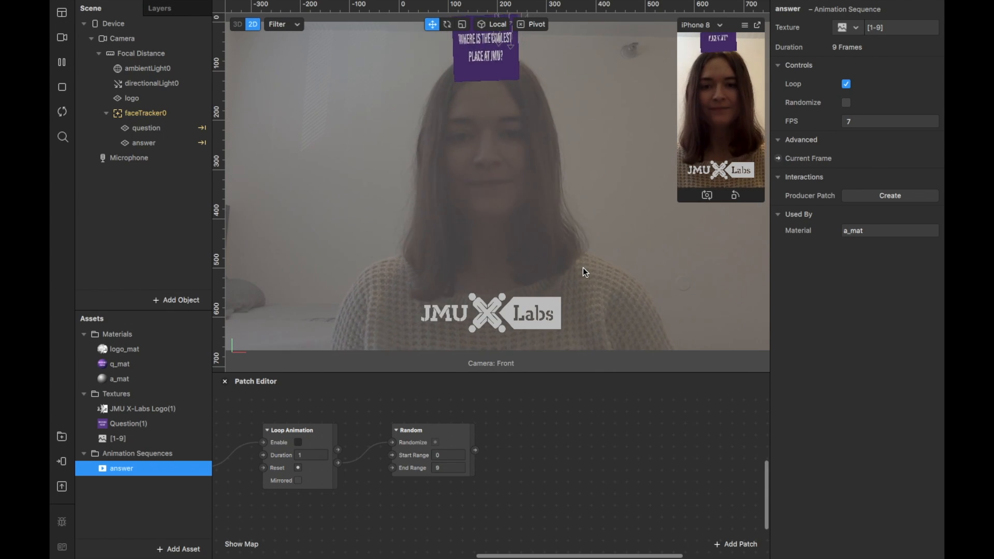
# Add a Round patch just after the Random patch and connect the Random value to its input.
pyautogui.doubleClick(521, 449)
pyautogui.write('roun')
pyautogui.click(421, 221)
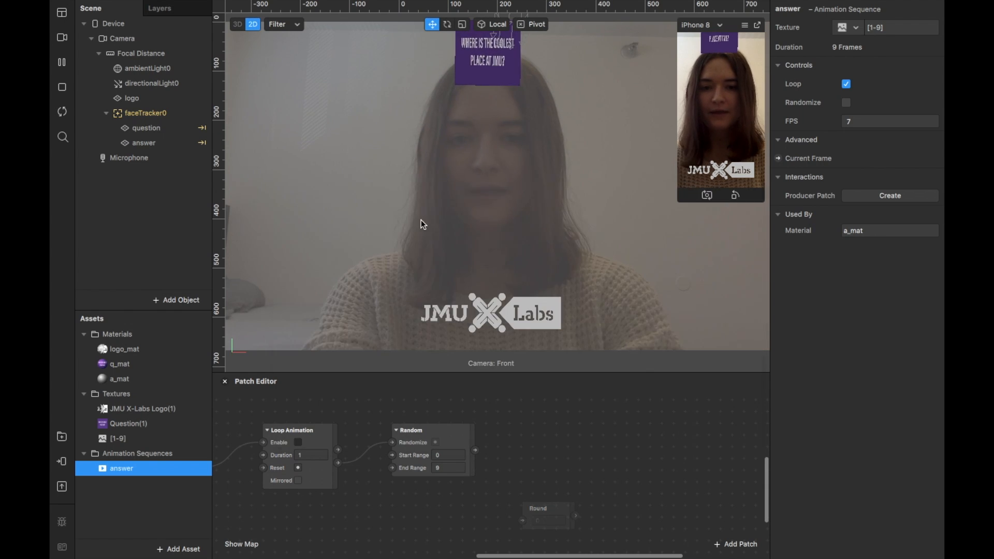
pyautogui.click(549, 505)
pyautogui.moveTo(550, 504); pyautogui.dragTo(542, 438)
pyautogui.moveTo(474, 449); pyautogui.dragTo(521, 454)
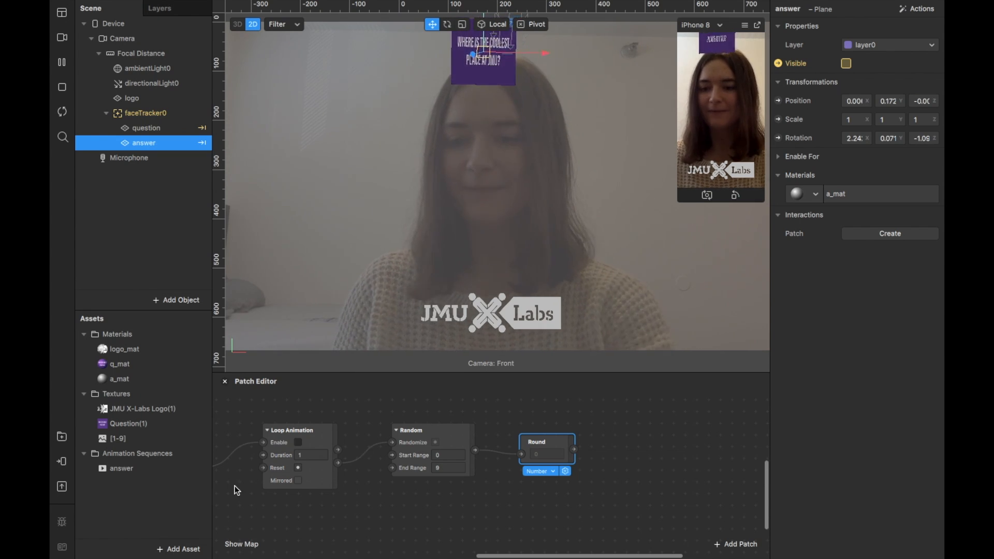
# Create a Current Frame patch for the answer animation sequence and place it just after the Round patch.
pyautogui.click(158, 470)
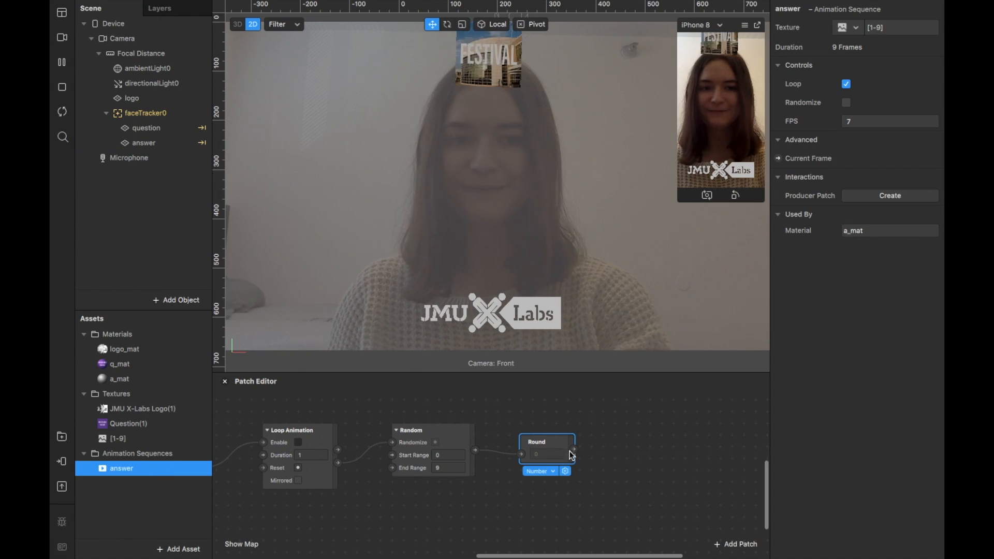
pyautogui.click(779, 157)
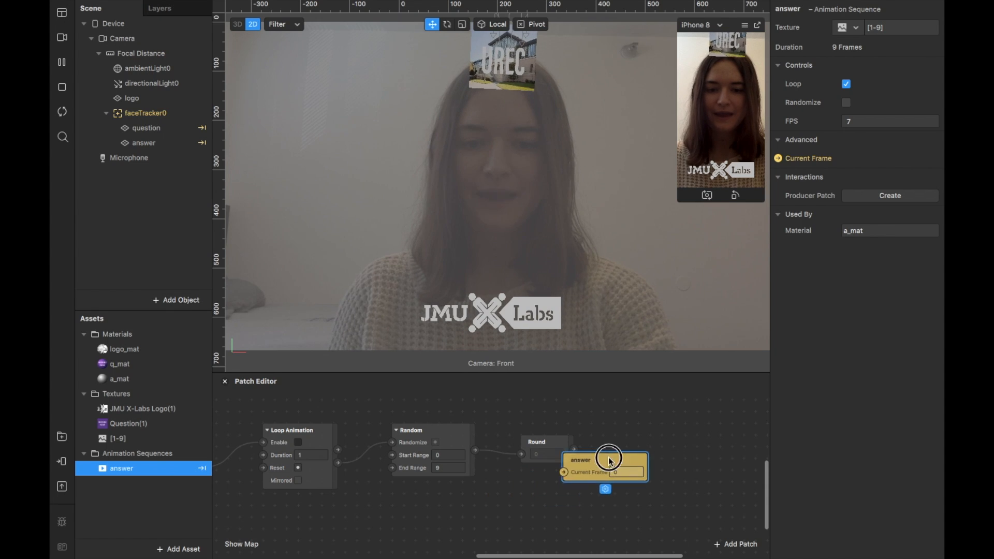
pyautogui.click(645, 447)
pyautogui.moveTo(646, 444); pyautogui.dragTo(651, 444)
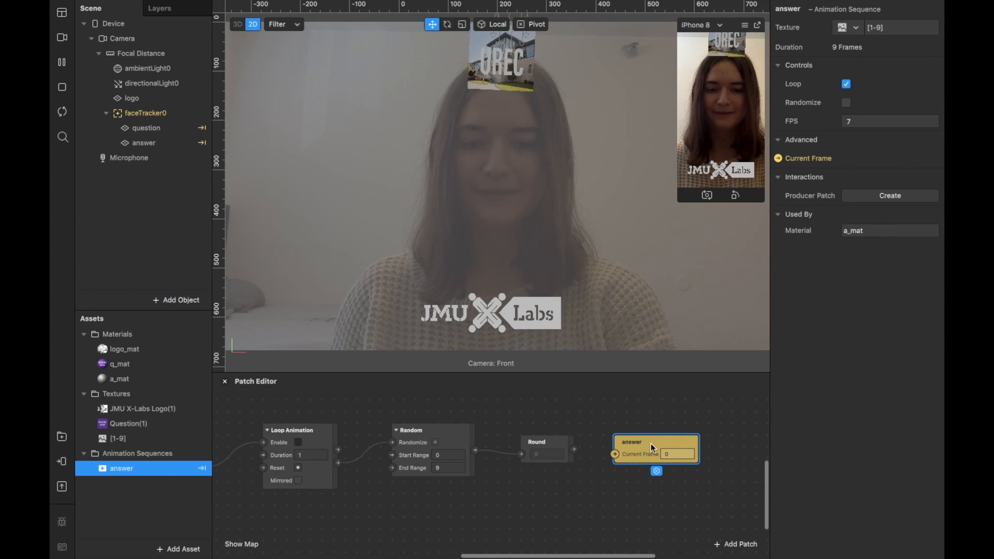
# Set the answer patch's Current Frame to 2 to preview that image.
pyautogui.click(680, 454)
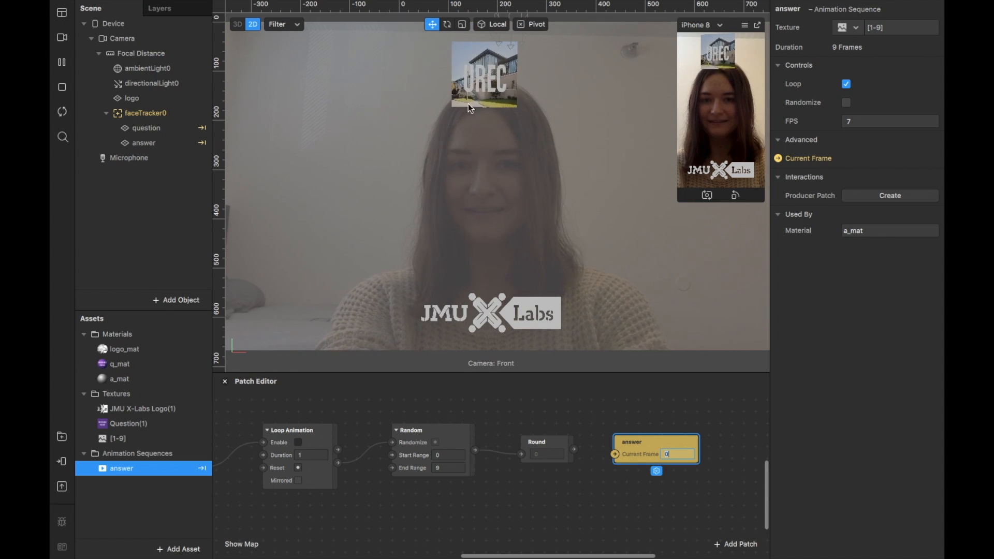
pyautogui.write('2')
pyautogui.press('Return')
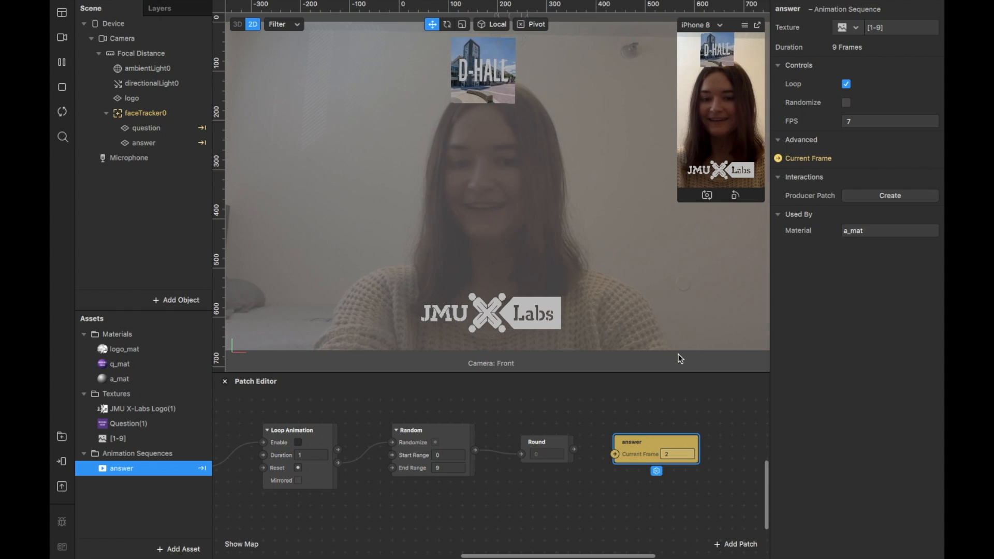
# Connect the Round output to the answer patch's Current Frame input and test the shuffle with a simulated screen tap.
pyautogui.moveTo(635, 435); pyautogui.dragTo(633, 423)
pyautogui.moveTo(574, 449); pyautogui.dragTo(642, 446)
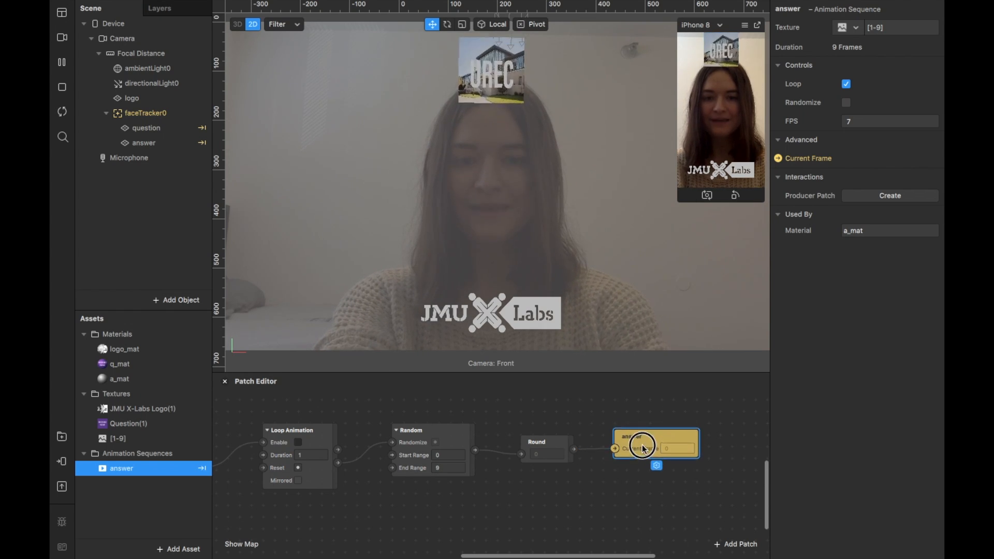
pyautogui.hscroll(-10, 528, 471)
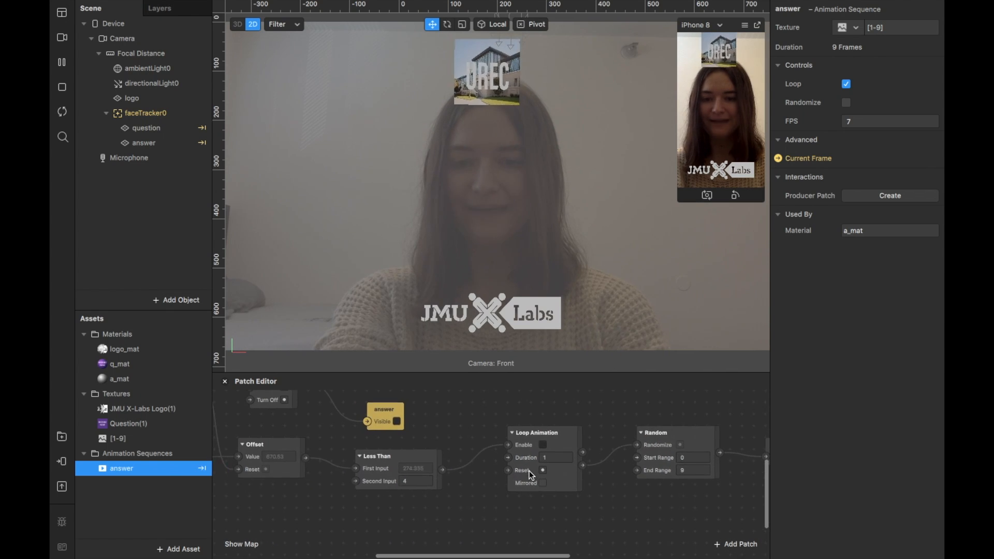
pyautogui.hscroll(-3, 475, 492)
pyautogui.scroll(1, 475, 492)
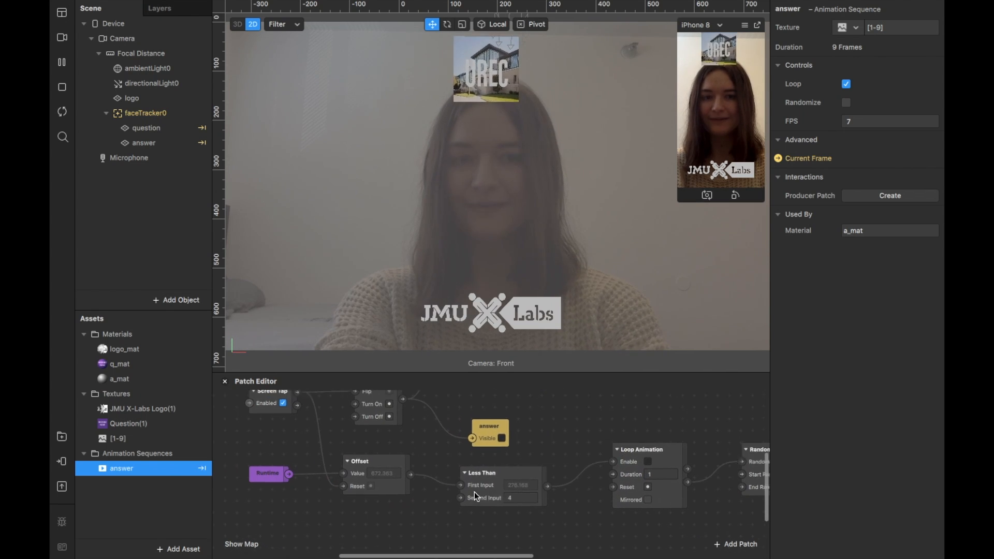
pyautogui.hscroll(1, 475, 492)
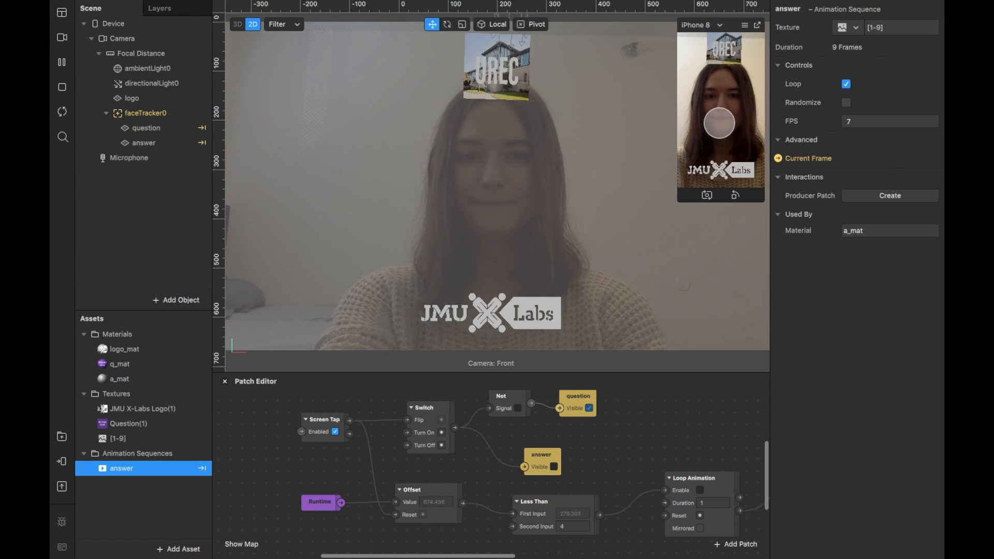
pyautogui.click(720, 124)
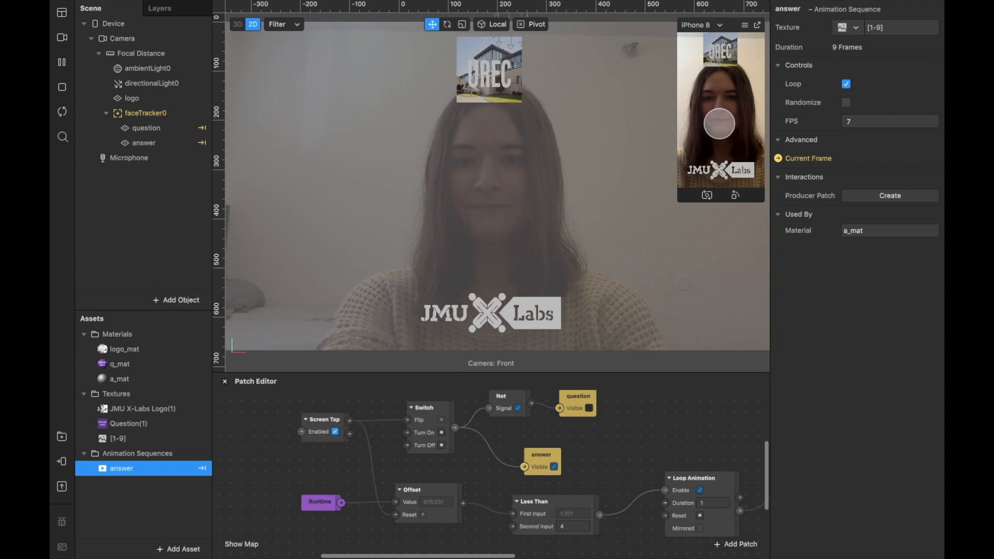
# Set the Loop Animation's Duration to 0.3 and test the shuffle speed with a simulated tap.
pyautogui.hscroll(4, 665, 452)
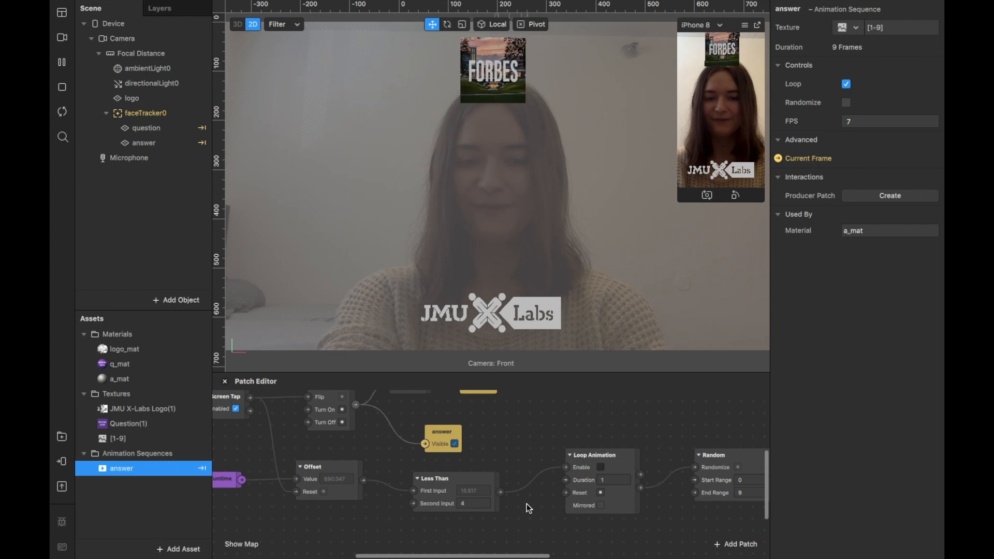
pyautogui.click(624, 479)
pyautogui.write('0.3')
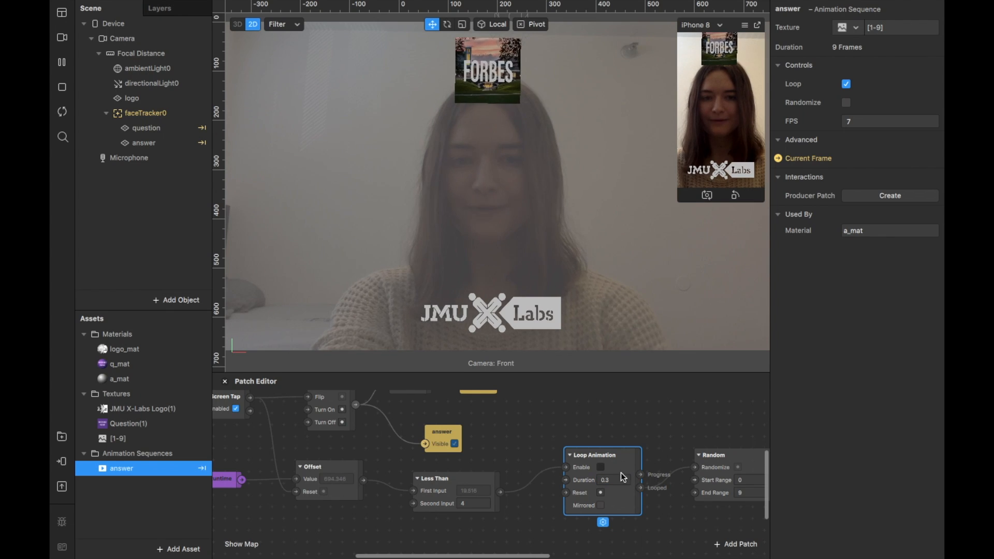
pyautogui.click(714, 124)
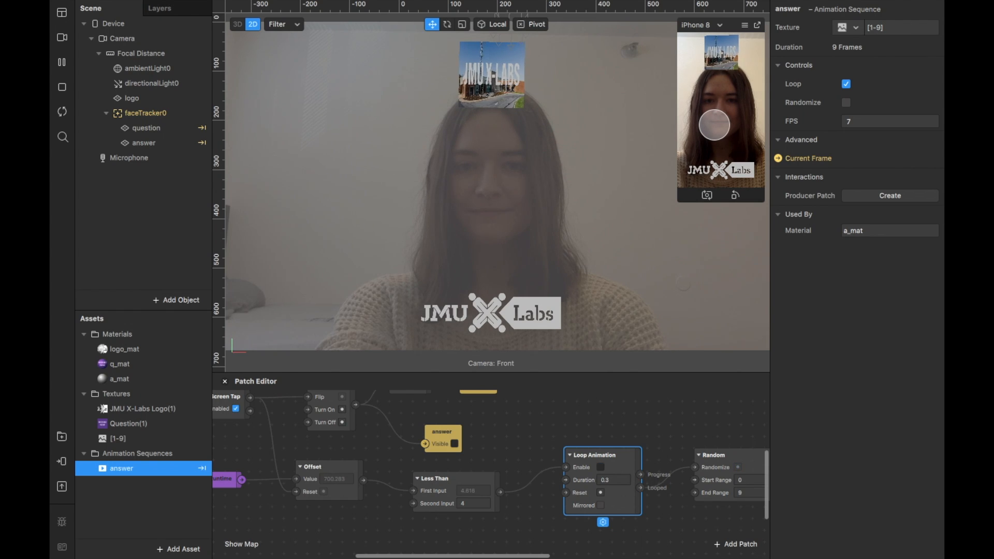
# Set the Loop Animation's Duration to 0.1 and test the faster shuffle with a simulated tap.
pyautogui.click(616, 480)
pyautogui.write('0.1')
pyautogui.press('Return')
pyautogui.click(718, 122)
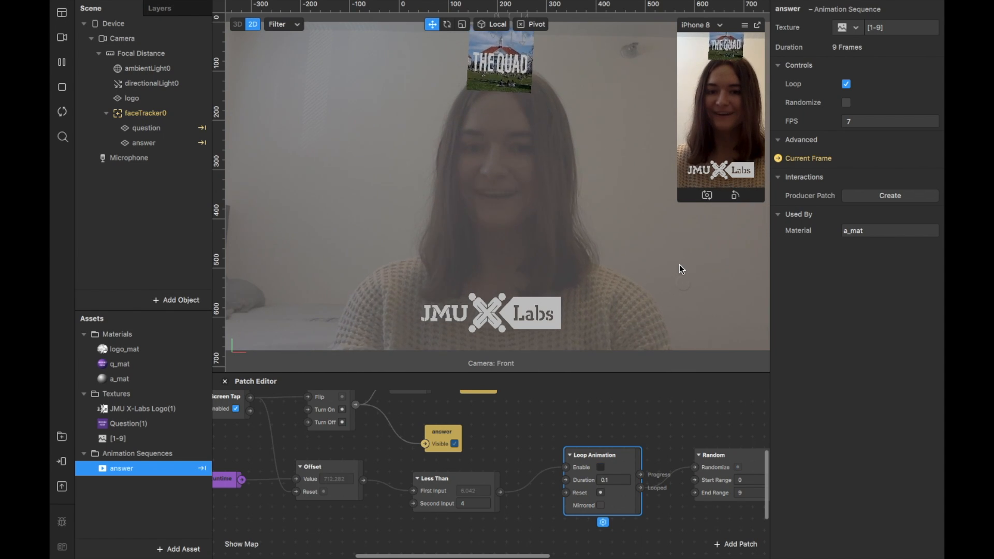
# Test the finished filter with several simulated screen taps, checking the switch between question and shuffled answers.
pyautogui.click(684, 287)
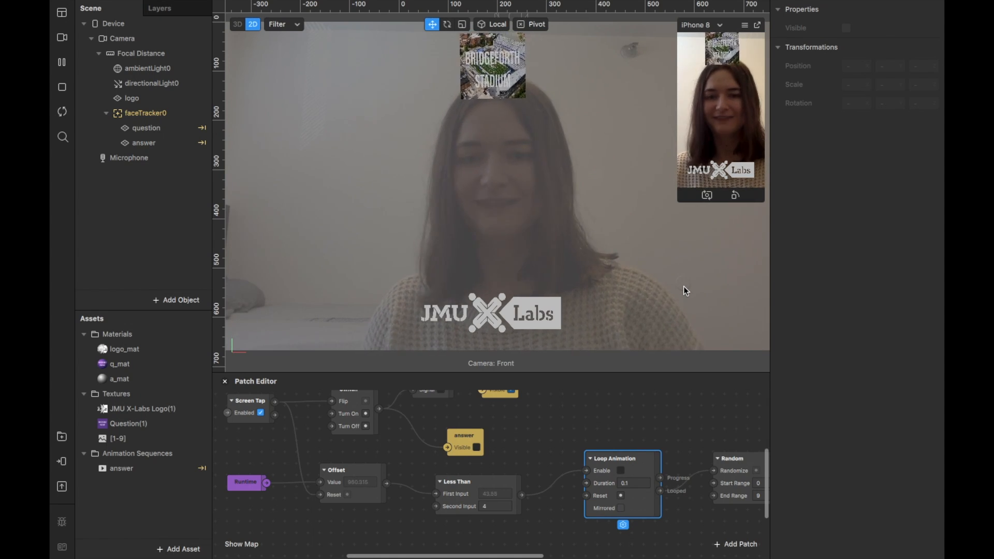
pyautogui.click(712, 119)
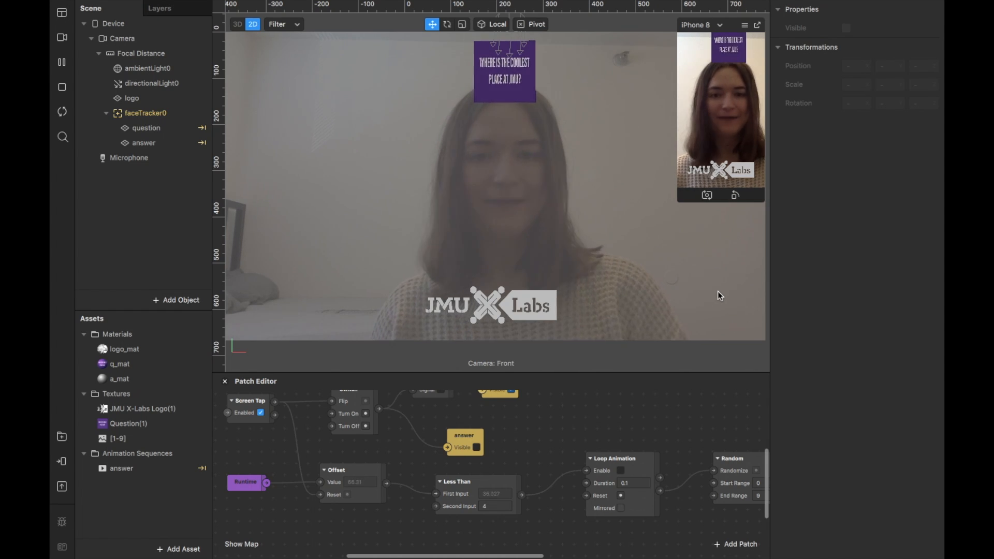
pyautogui.click(719, 126)
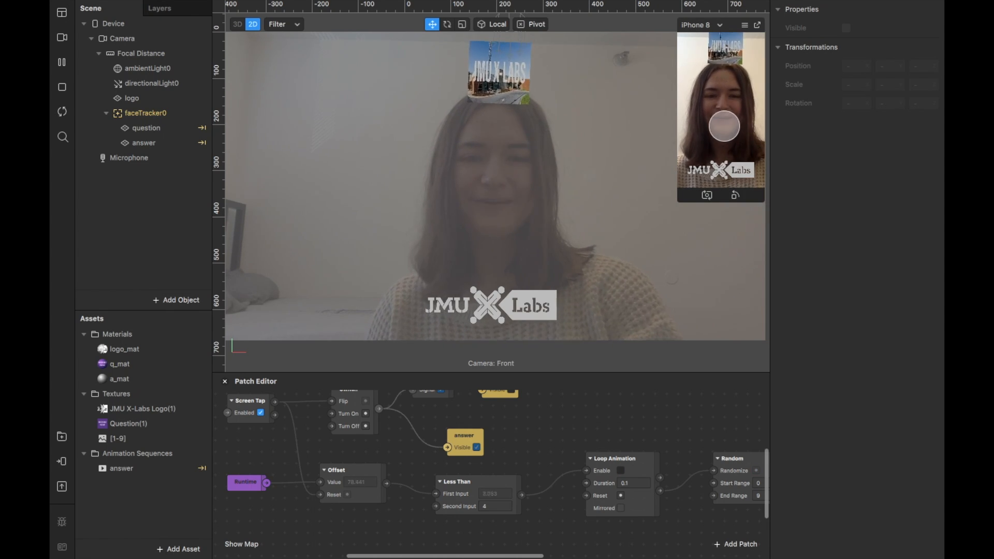
pyautogui.click(724, 129)
pyautogui.click(729, 130)
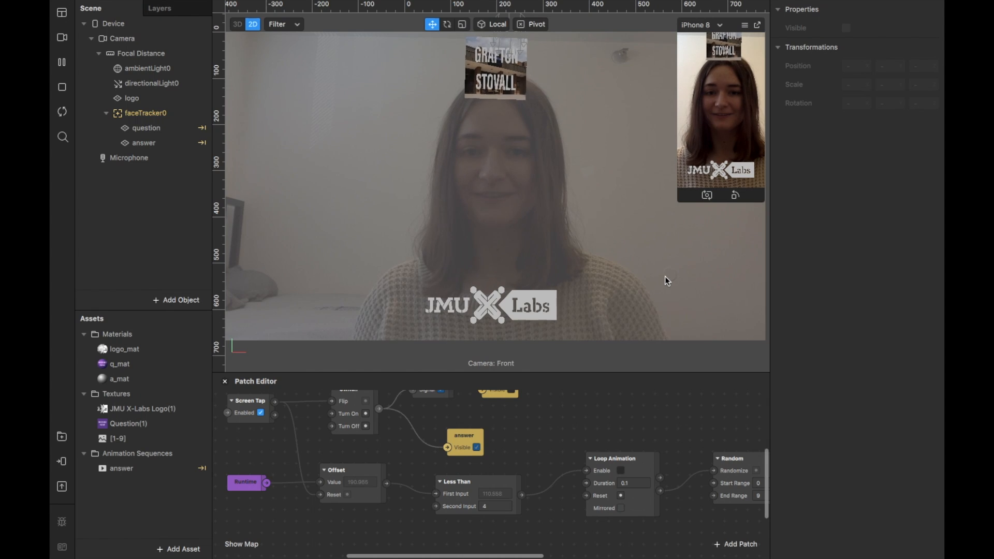
# Widen the question and answer planes to an X scale of about 1.55 each.
pyautogui.click(158, 130)
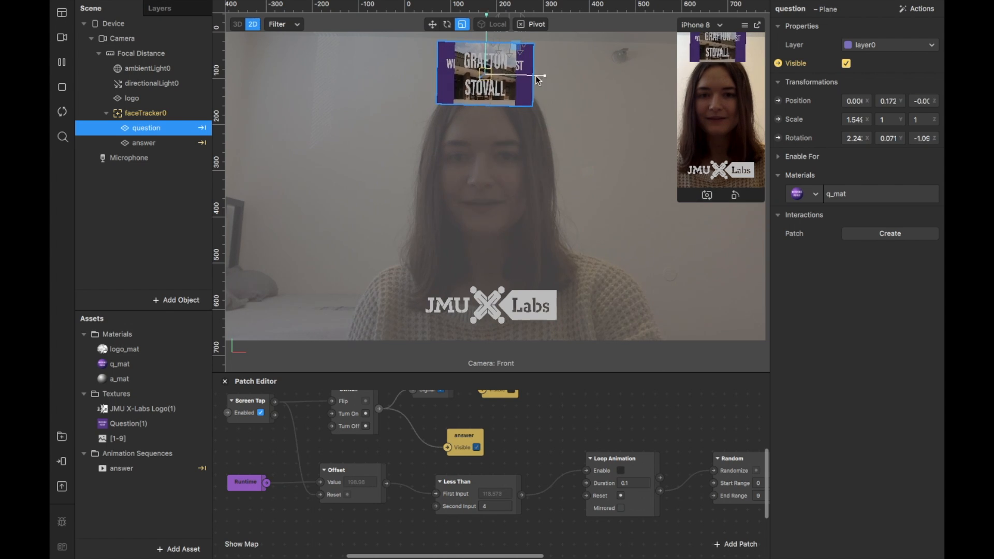
pyautogui.click(156, 144)
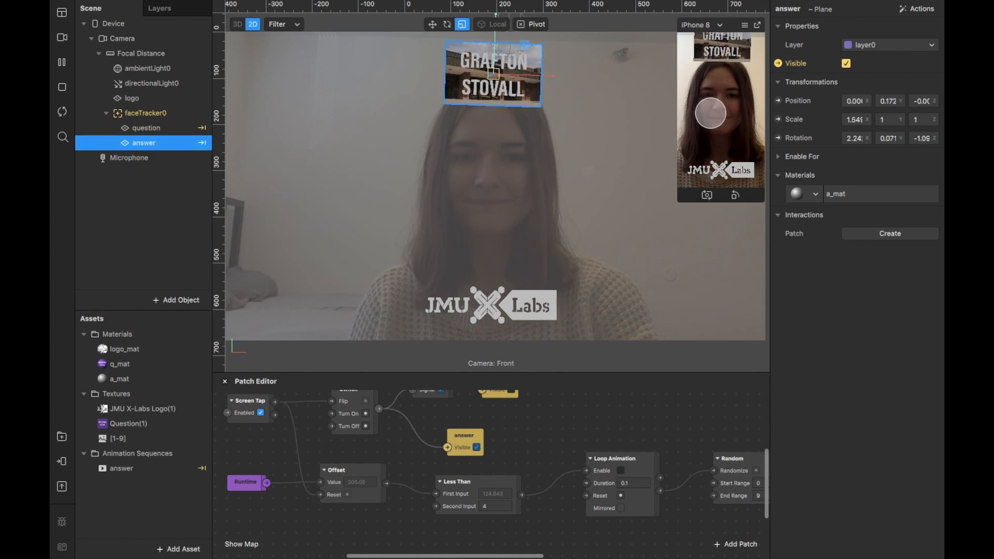
pyautogui.click(725, 281)
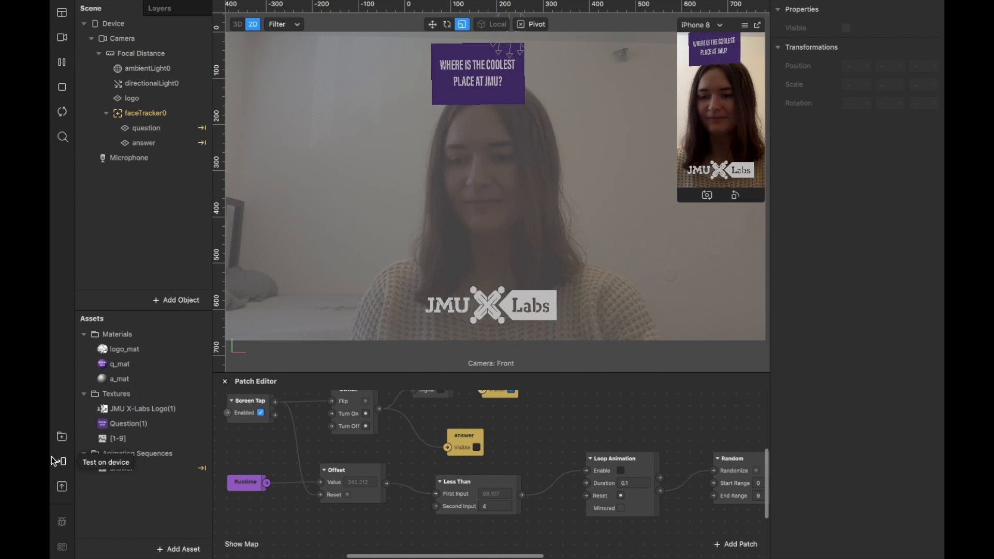
# Upload the project to Spark AR Hub as a new effect and name it "JMU's Coolest Place".
pyautogui.click(62, 488)
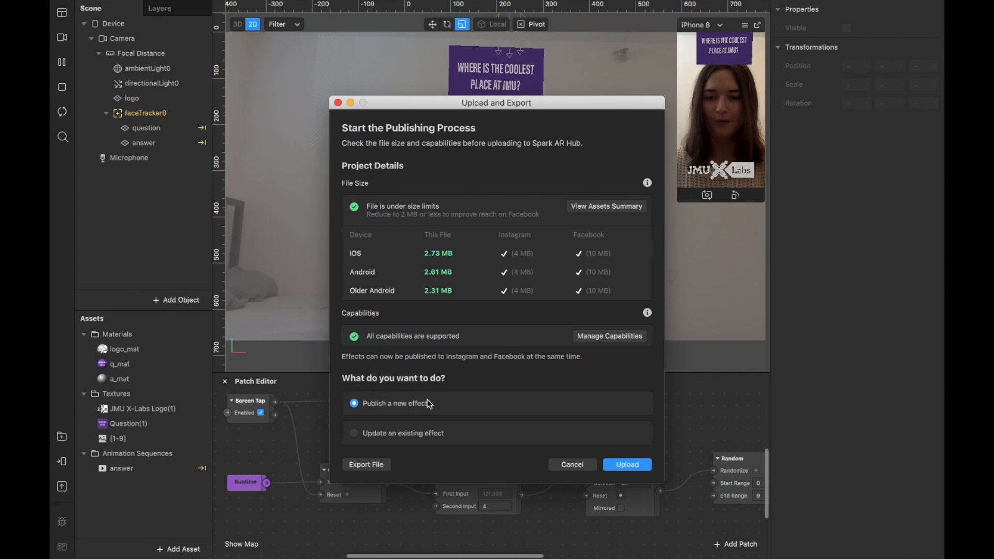
pyautogui.click(625, 466)
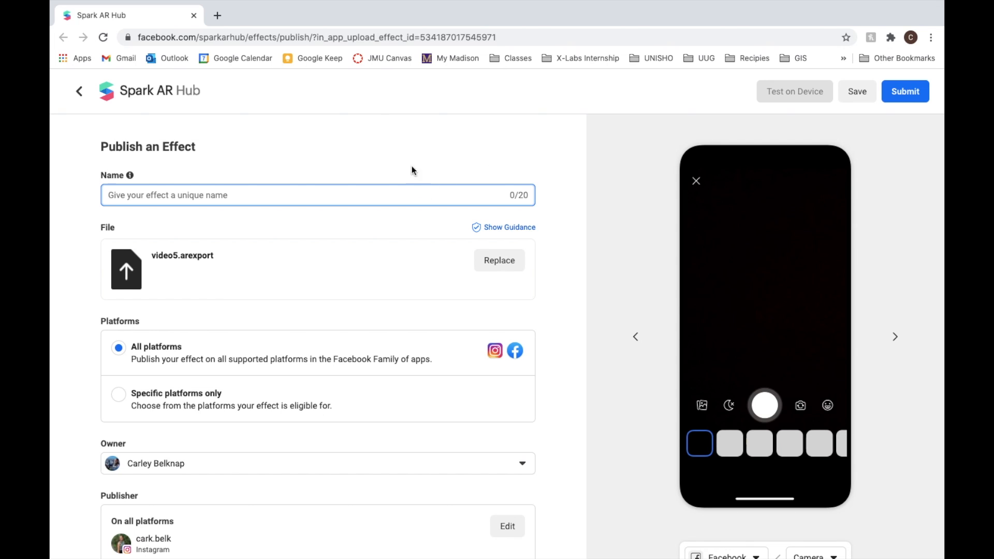
pyautogui.write("JMU's Coolest Place")
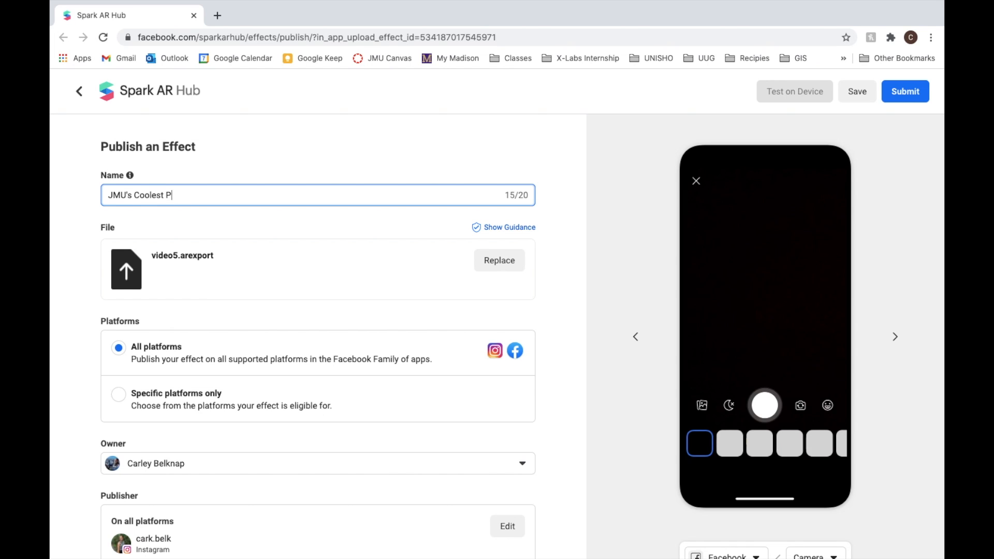
pyautogui.click(554, 205)
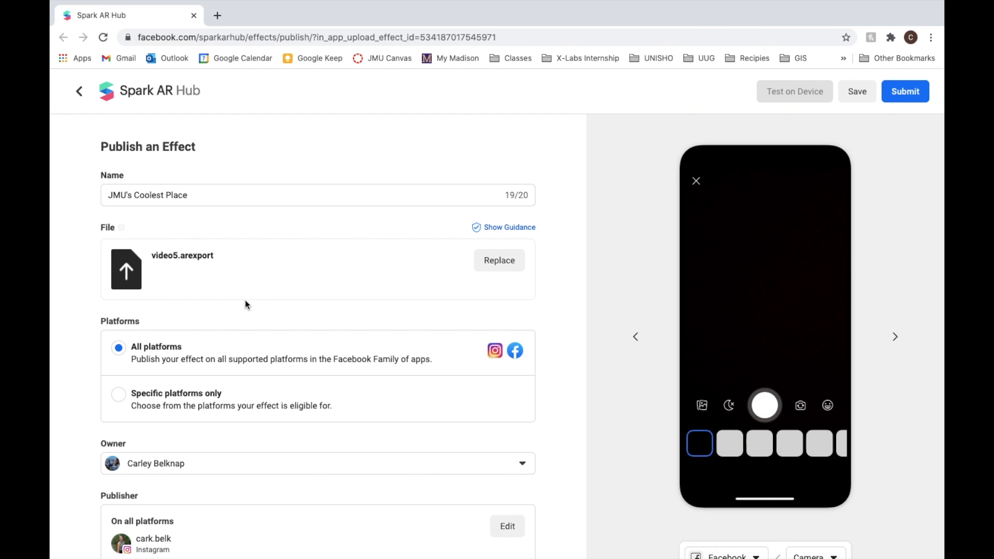
# Assign the effect to the Selfies category, keeping all platforms selected.
pyautogui.scroll(-3, 244, 300)
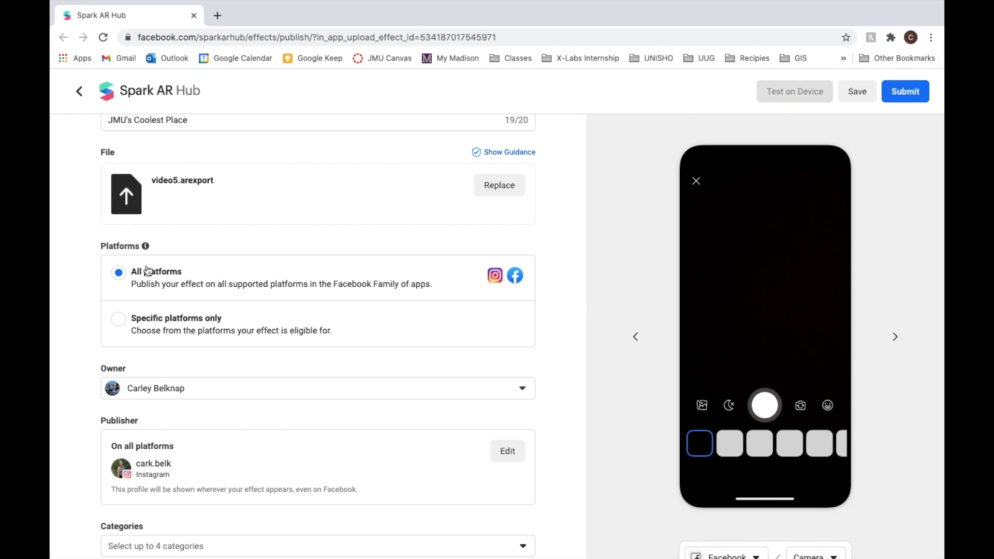
pyautogui.scroll(-4, 151, 277)
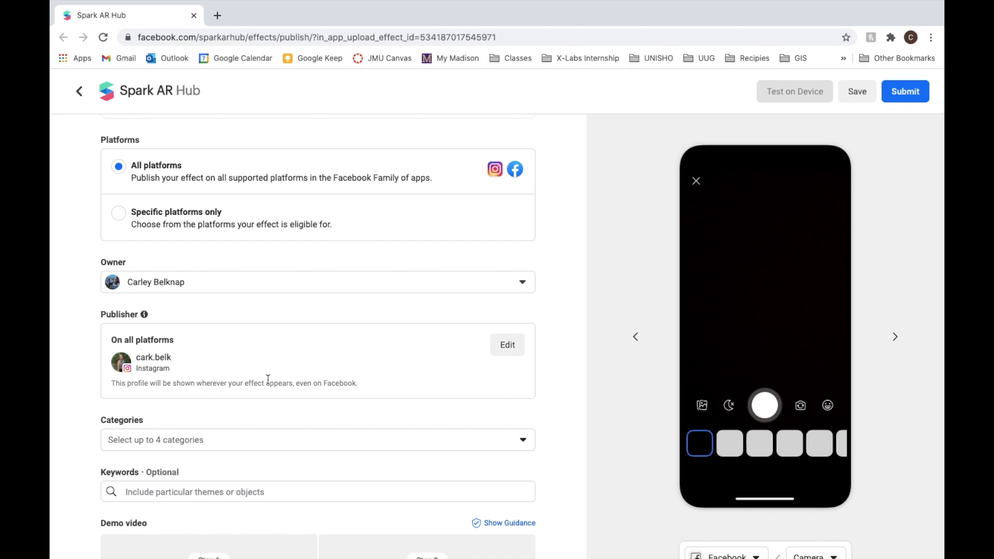
pyautogui.scroll(-1, 543, 316)
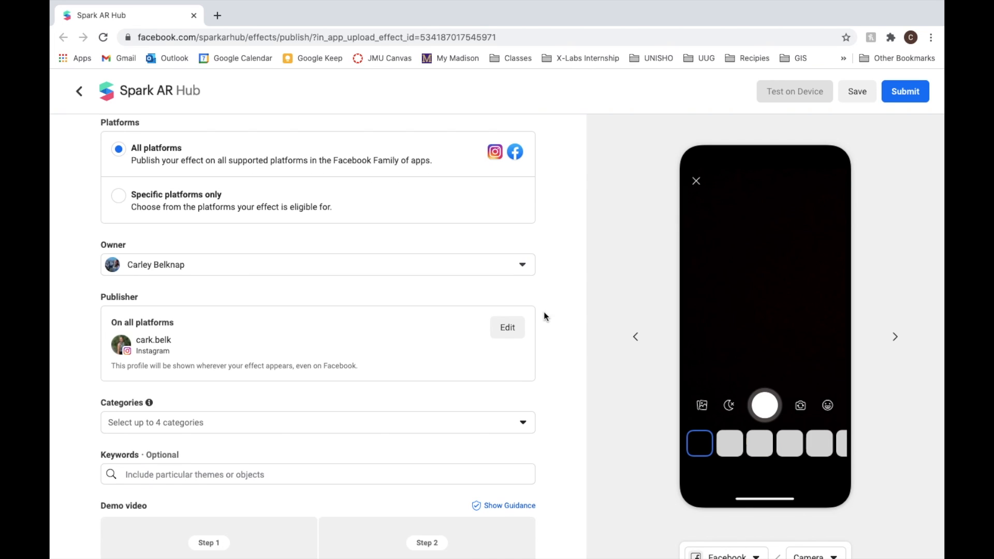
pyautogui.click(409, 423)
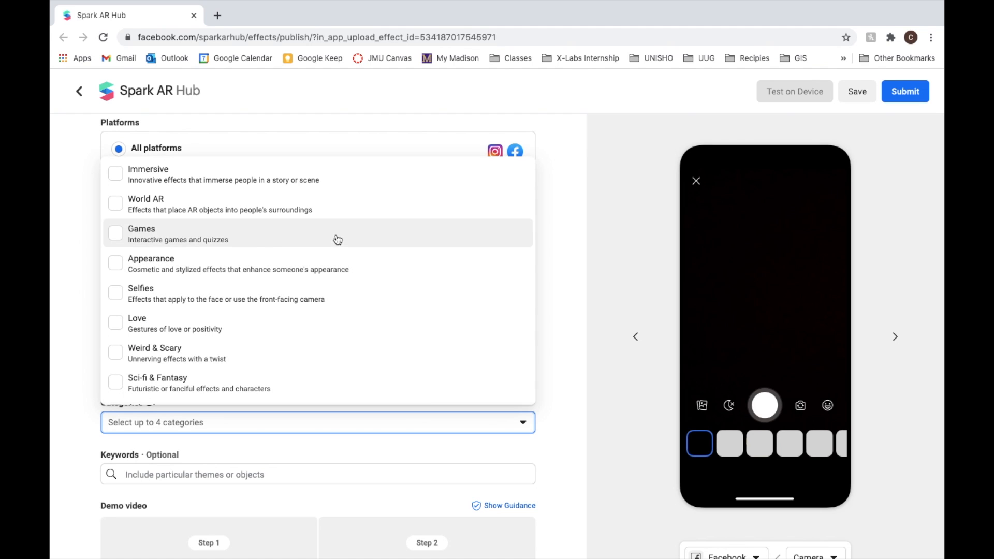
pyautogui.click(368, 300)
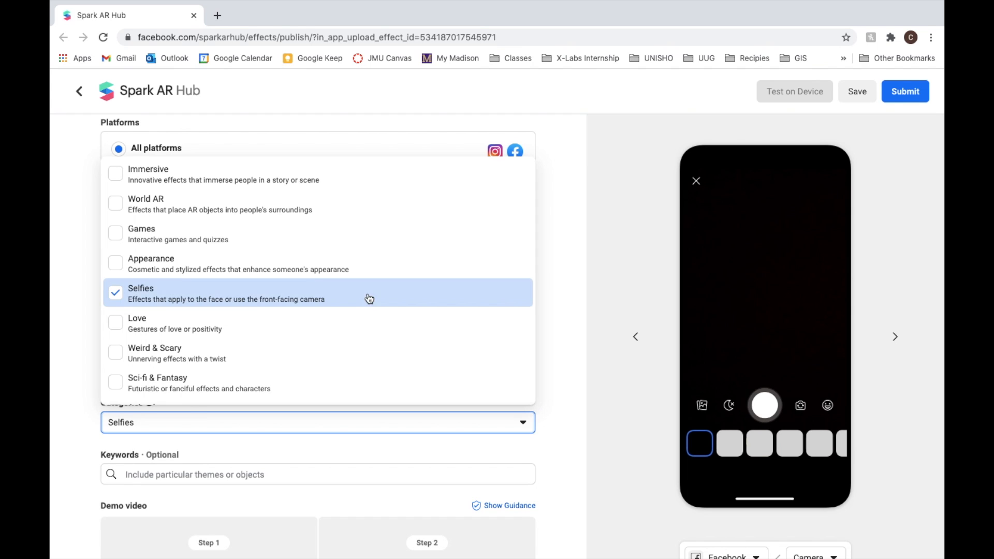
pyautogui.click(380, 443)
# Go through the keywords, demo video and icon sections of the publishing form and submit the effect for review.
pyautogui.scroll(-3, 380, 443)
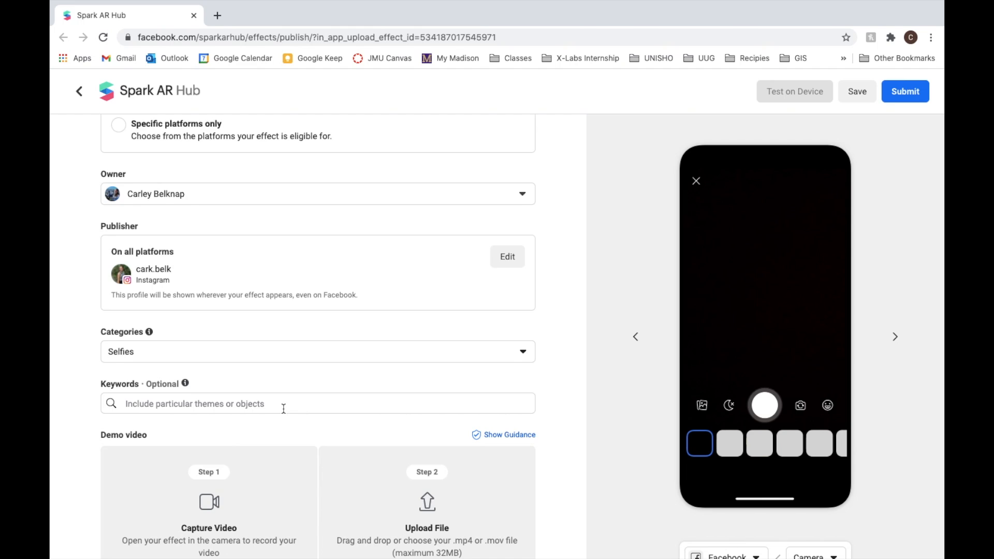
pyautogui.scroll(-5, 283, 409)
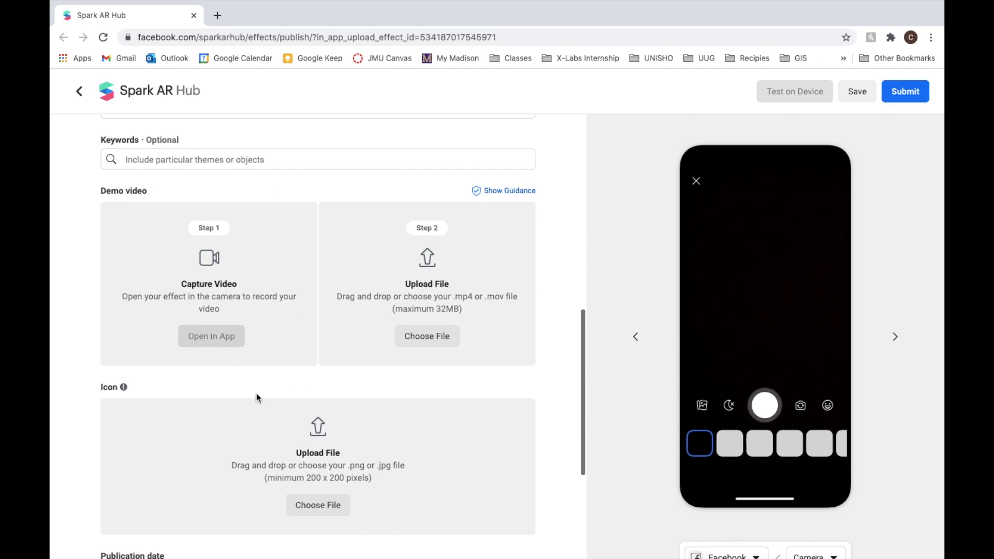
pyautogui.scroll(-1, 367, 171)
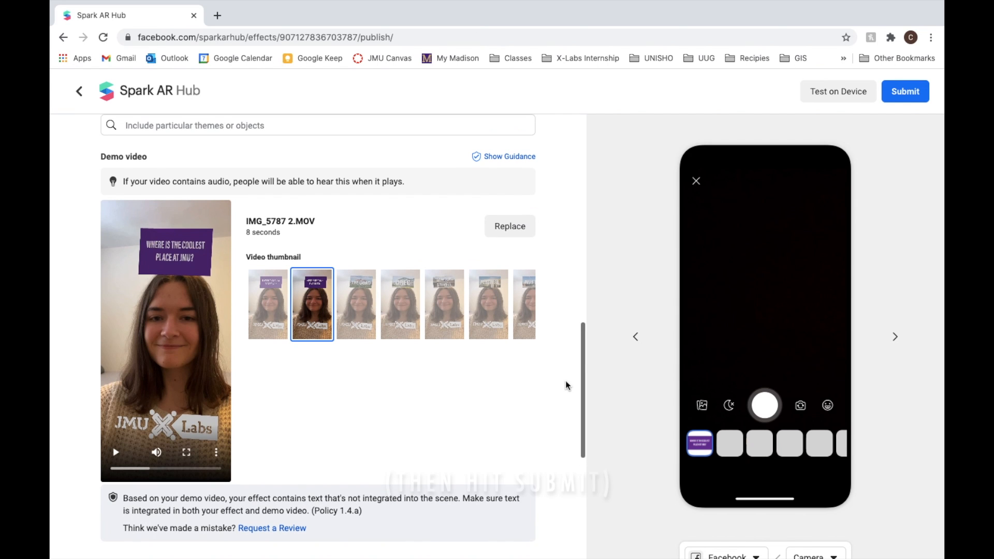
pyautogui.click(912, 93)
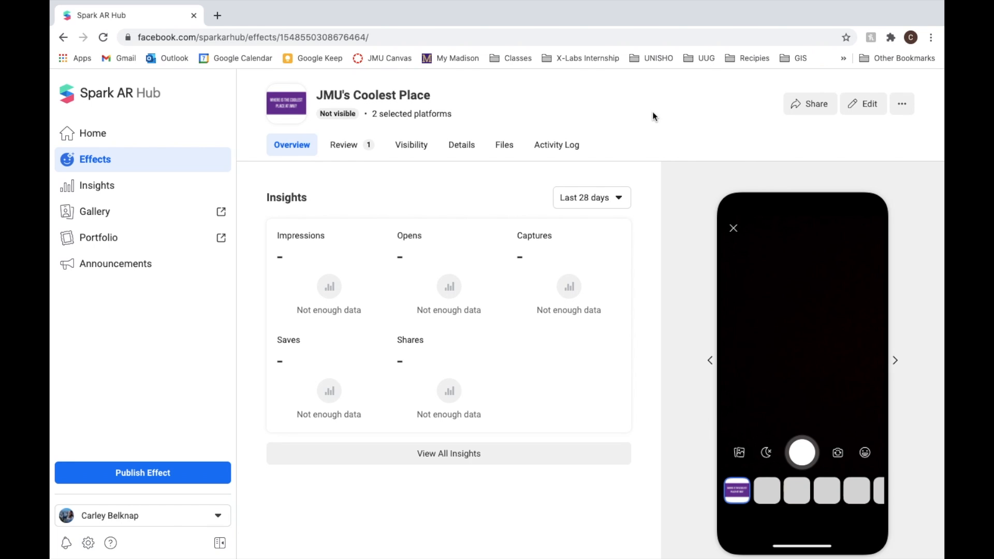
# Open the sharing options for JMU's Coolest Place and choose the platform for its share link.
pyautogui.click(801, 103)
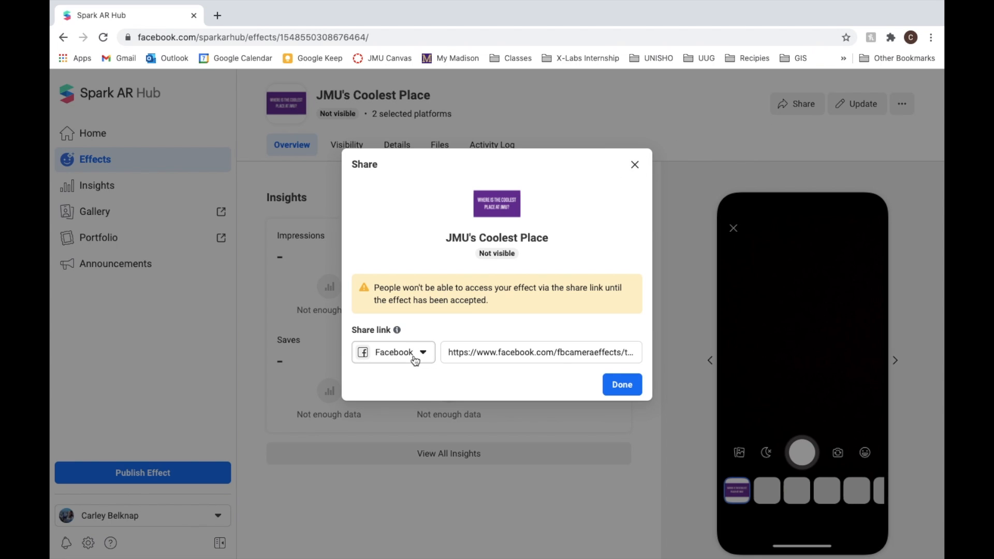
pyautogui.click(415, 356)
pyautogui.click(416, 405)
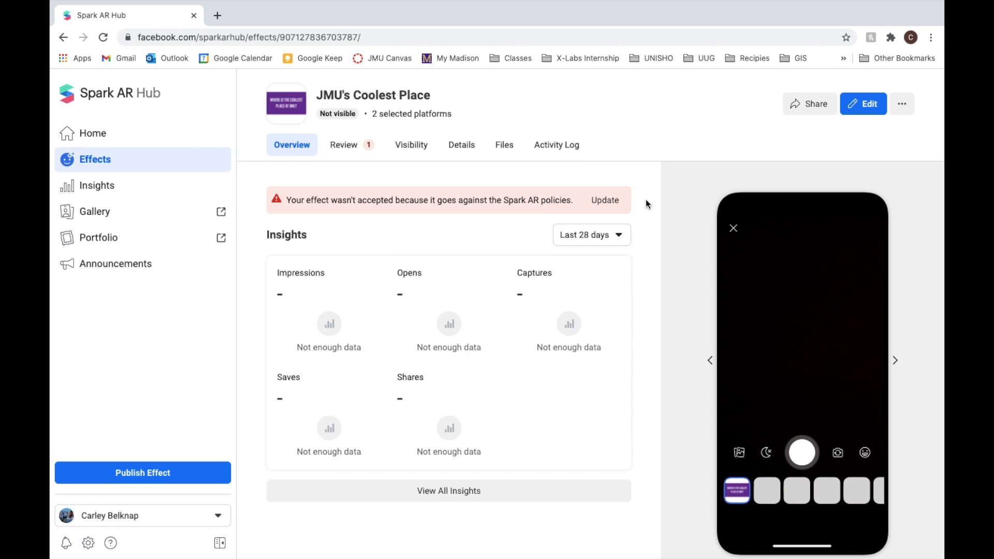
# Check the effect's review feedback, and in Spark AR Studio nest the logo plane under faceTracker0.
pyautogui.click(345, 145)
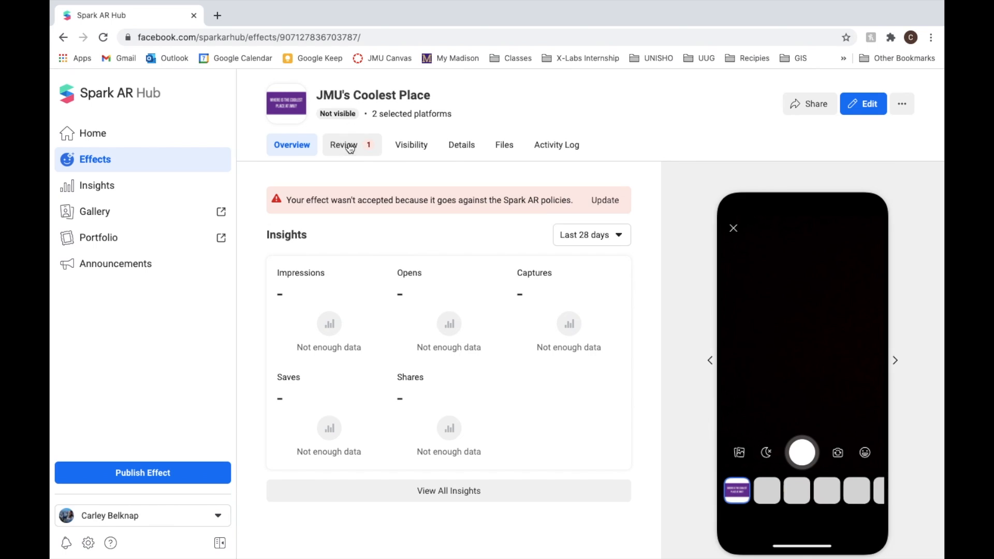
pyautogui.scroll(-5, 756, 433)
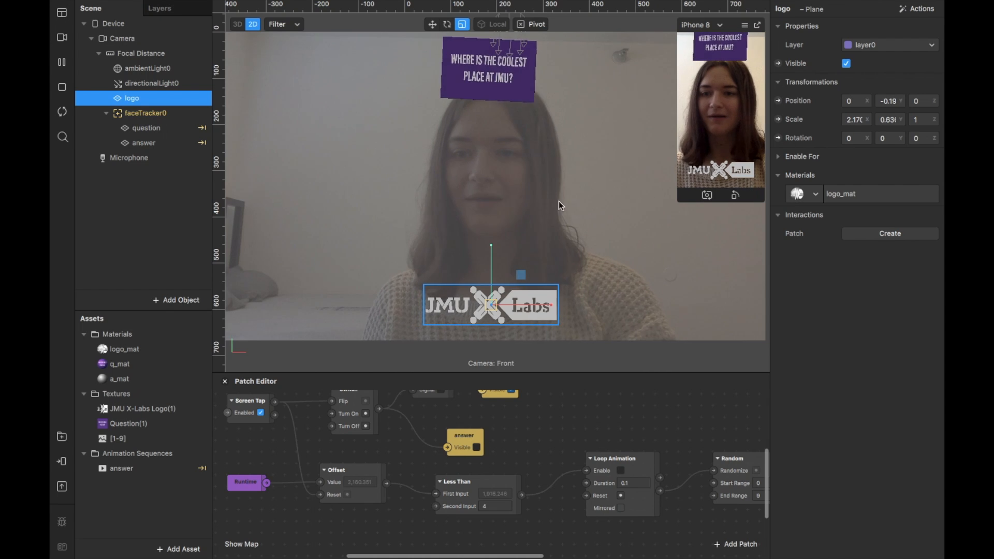
pyautogui.moveTo(132, 98); pyautogui.dragTo(145, 116)
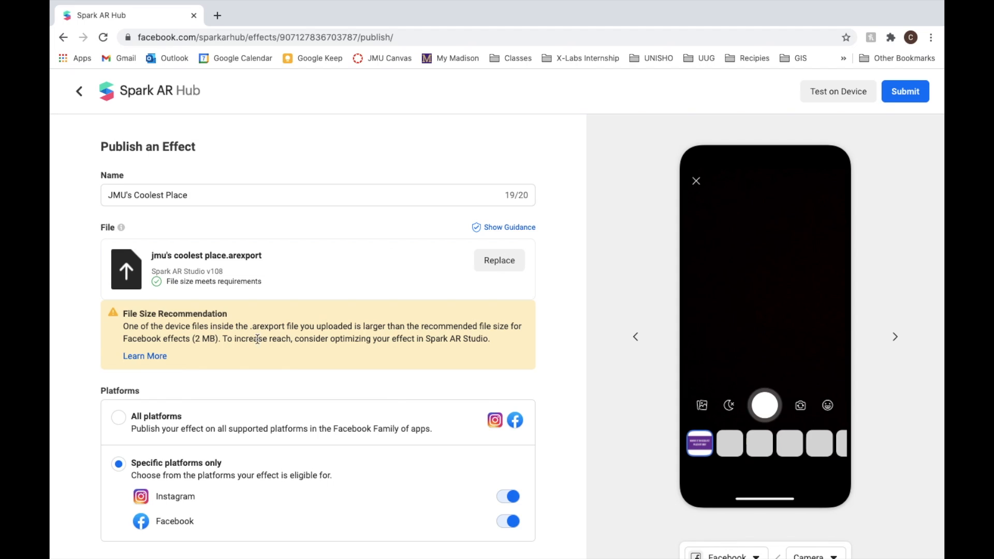
# In Spark AR Hub, check the effect's file, demo video, icon and reviewer instructions, and resubmit it for review.
pyautogui.scroll(-15, 555, 352)
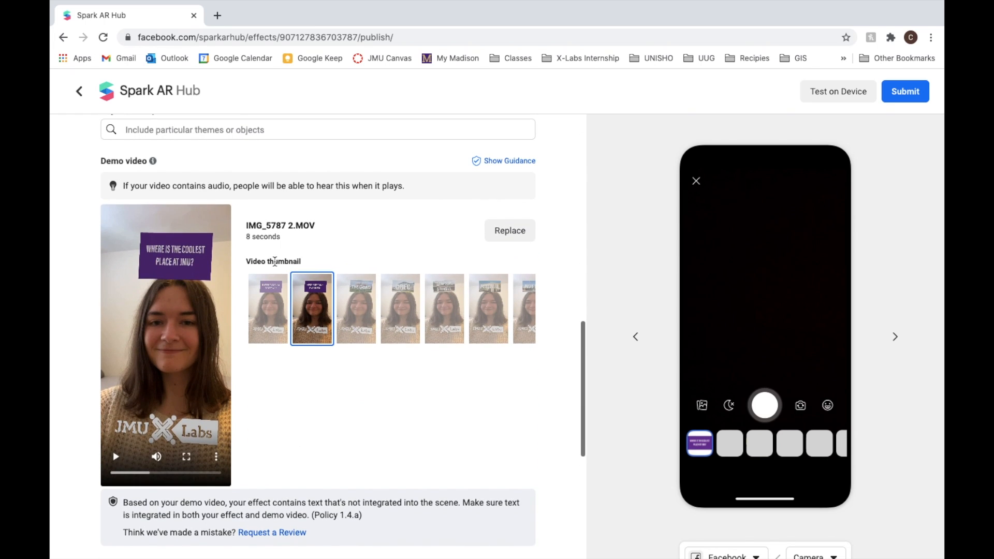
pyautogui.scroll(-3, 544, 418)
pyautogui.scroll(-3, 542, 420)
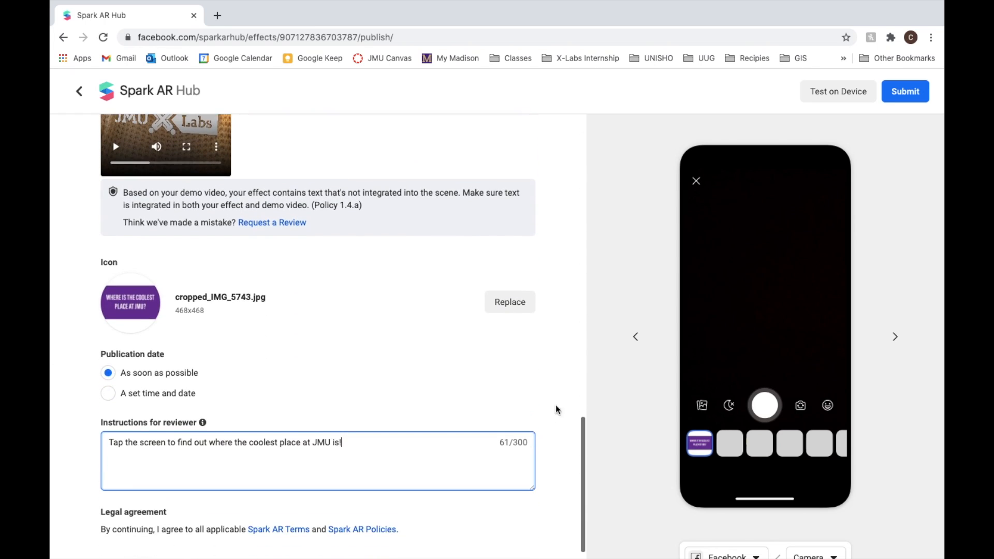
pyautogui.scroll(-1, 566, 383)
pyautogui.scroll(5, 566, 384)
pyautogui.scroll(2, 566, 383)
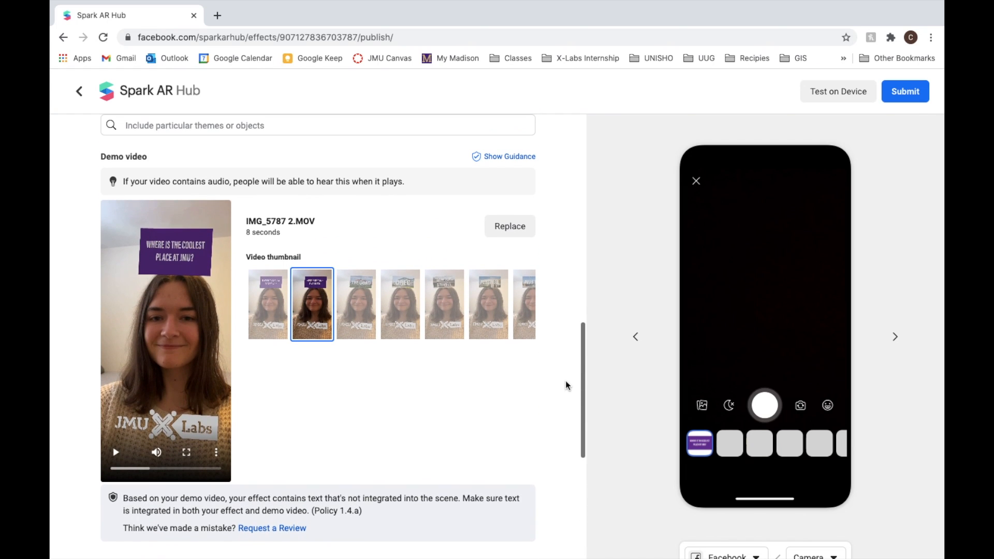
pyautogui.click(912, 93)
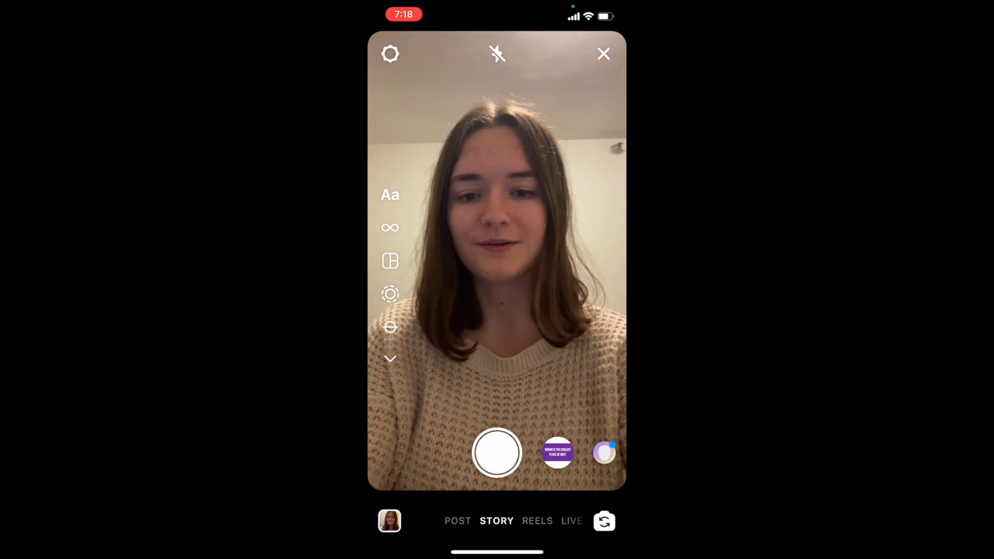
# In Instagram's story camera, go past the suggested filters and open the Effect Gallery.
pyautogui.hscroll(5, 497, 453)
pyautogui.hscroll(4, 497, 453)
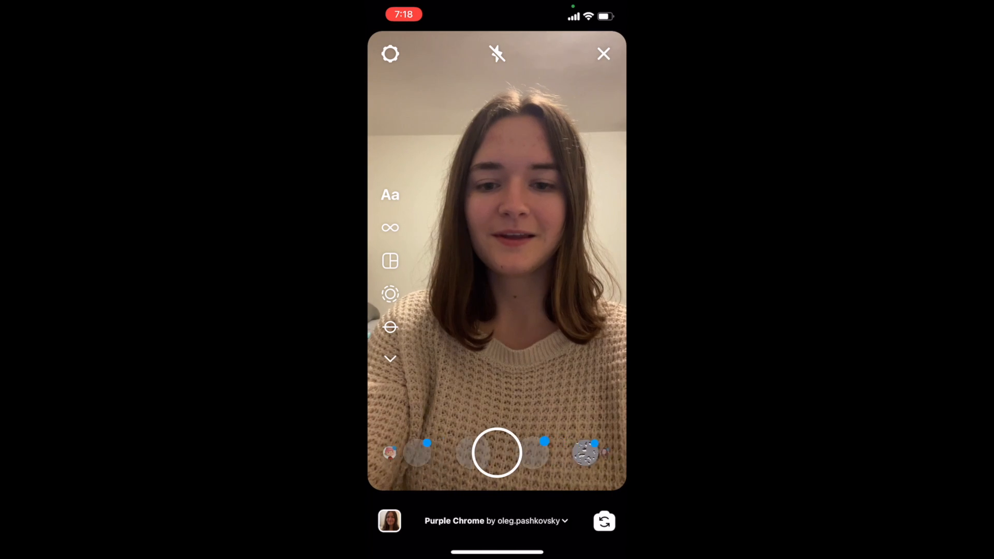
pyautogui.hscroll(2, 497, 453)
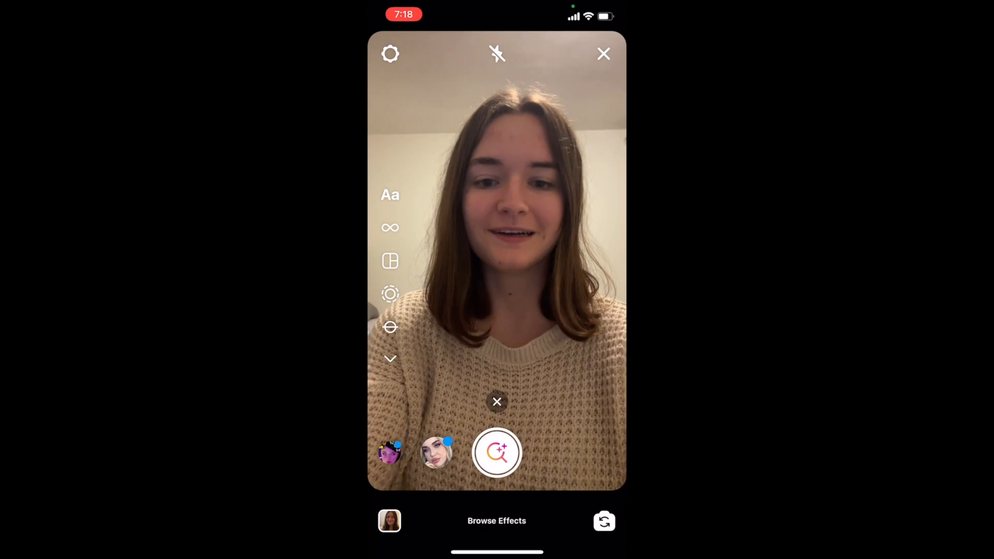
pyautogui.click(497, 453)
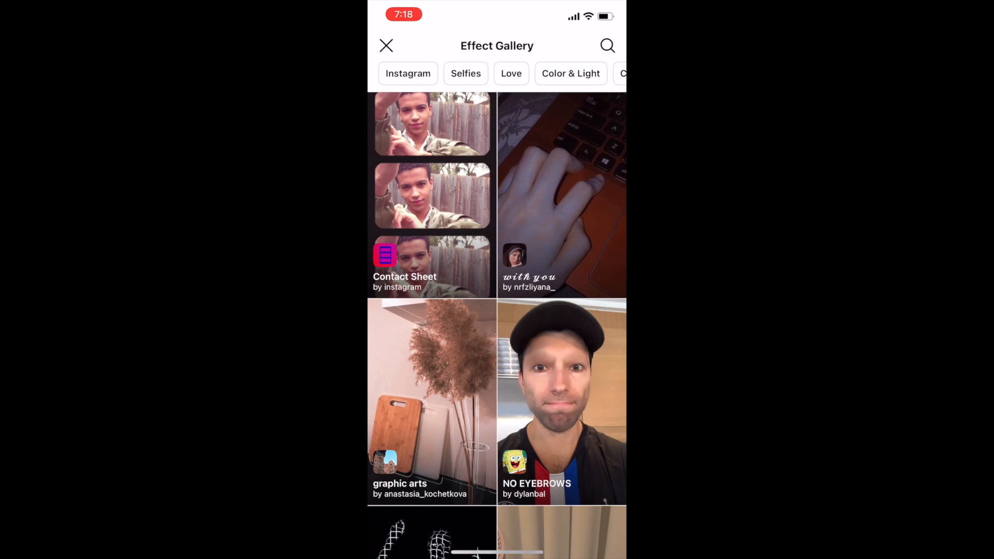
# Search the gallery for "jmu's coolest" and try the JMU's Coolest Place effect in the camera.
pyautogui.click(607, 45)
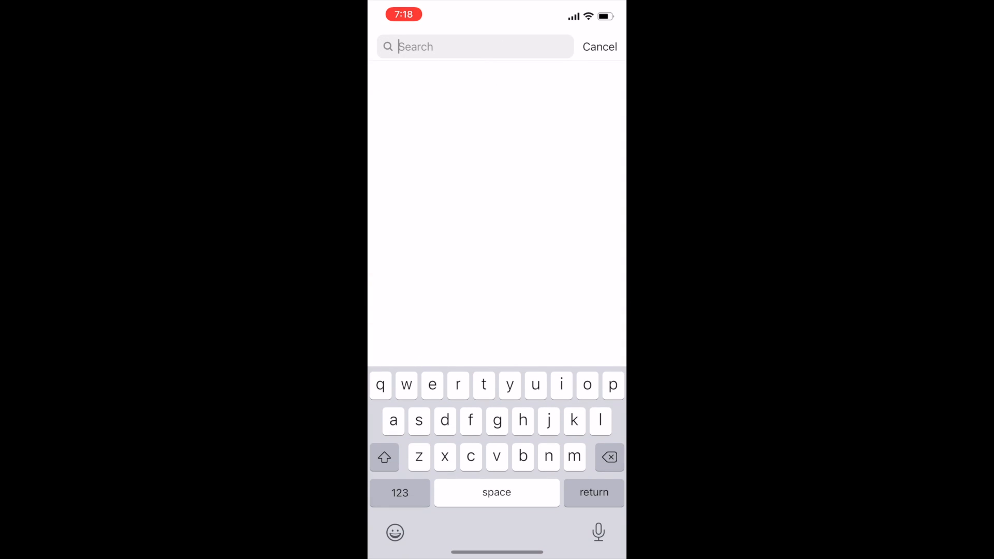
pyautogui.write("jmu's coolest")
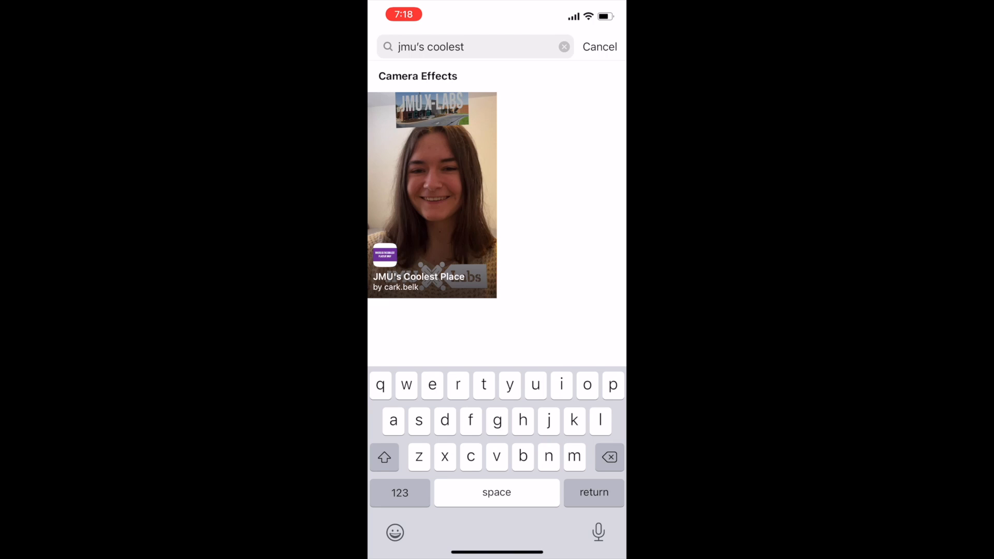
pyautogui.click(432, 194)
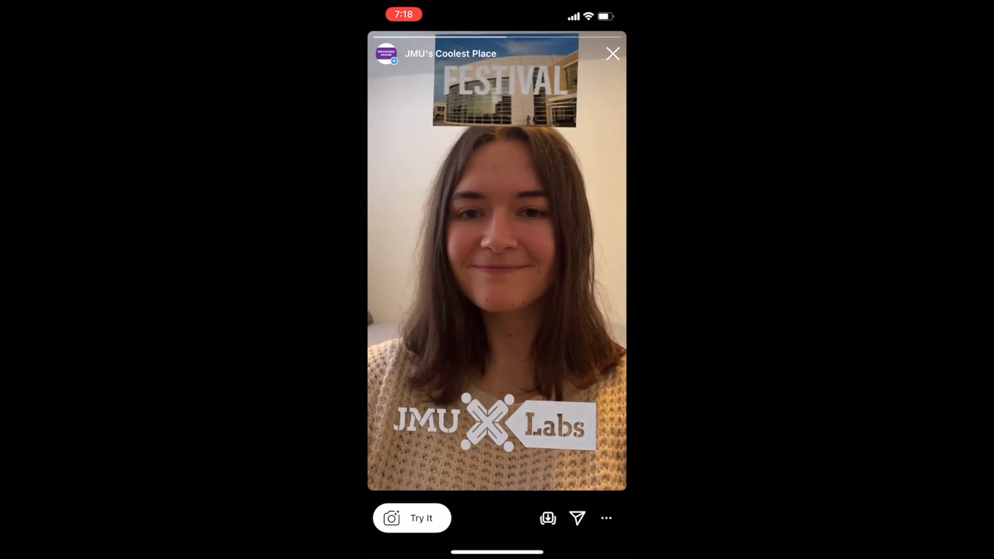
pyautogui.click(414, 517)
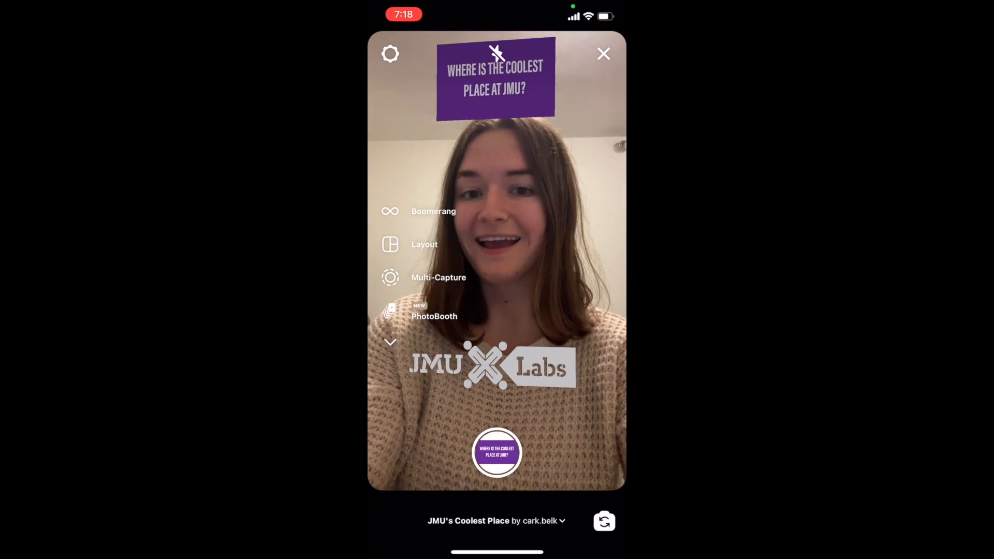